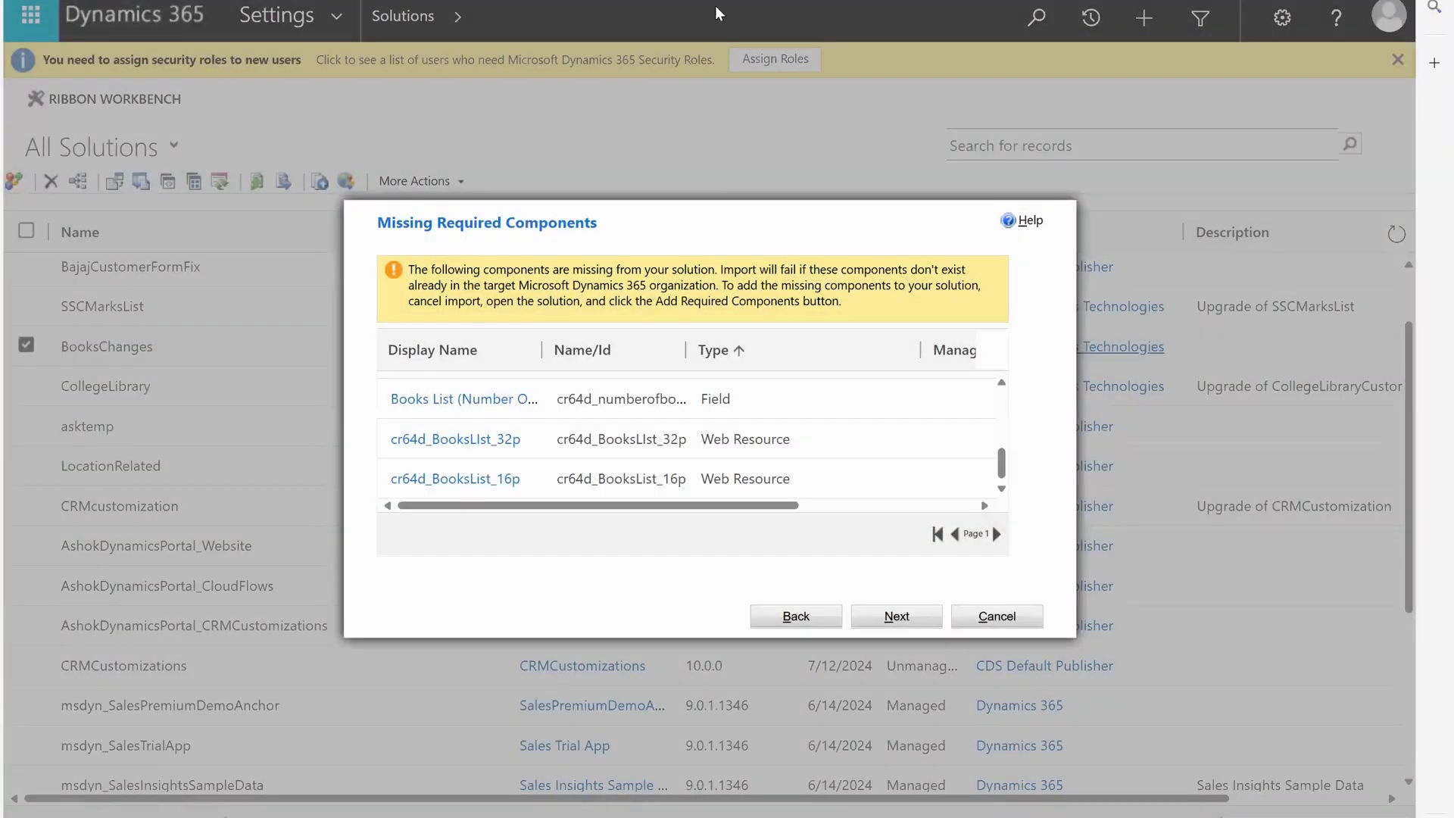
- Cancel the solution export wizard without saving and widen the Name column of the solutions list
left_click(996, 617)
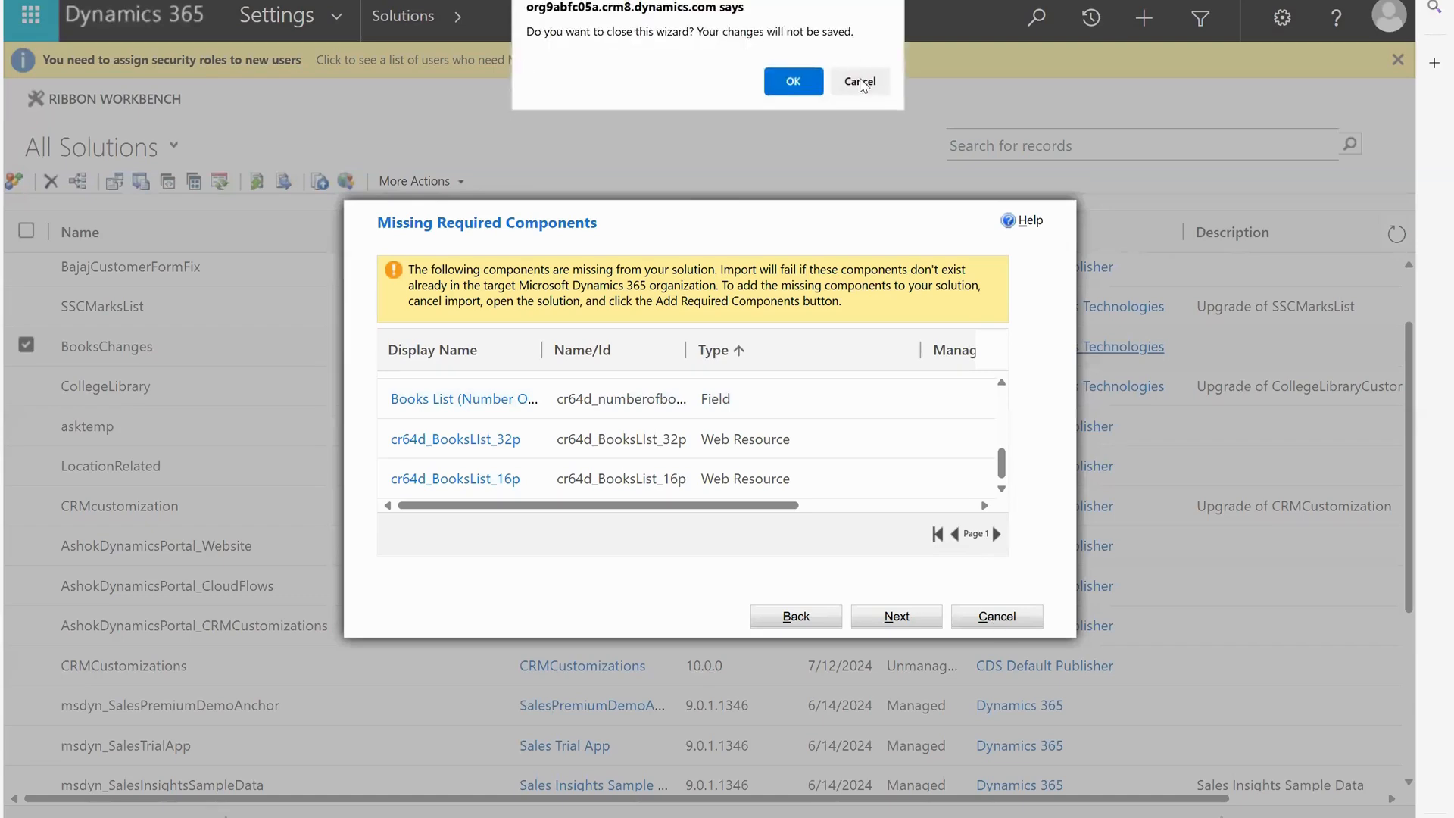
left_click(775, 73)
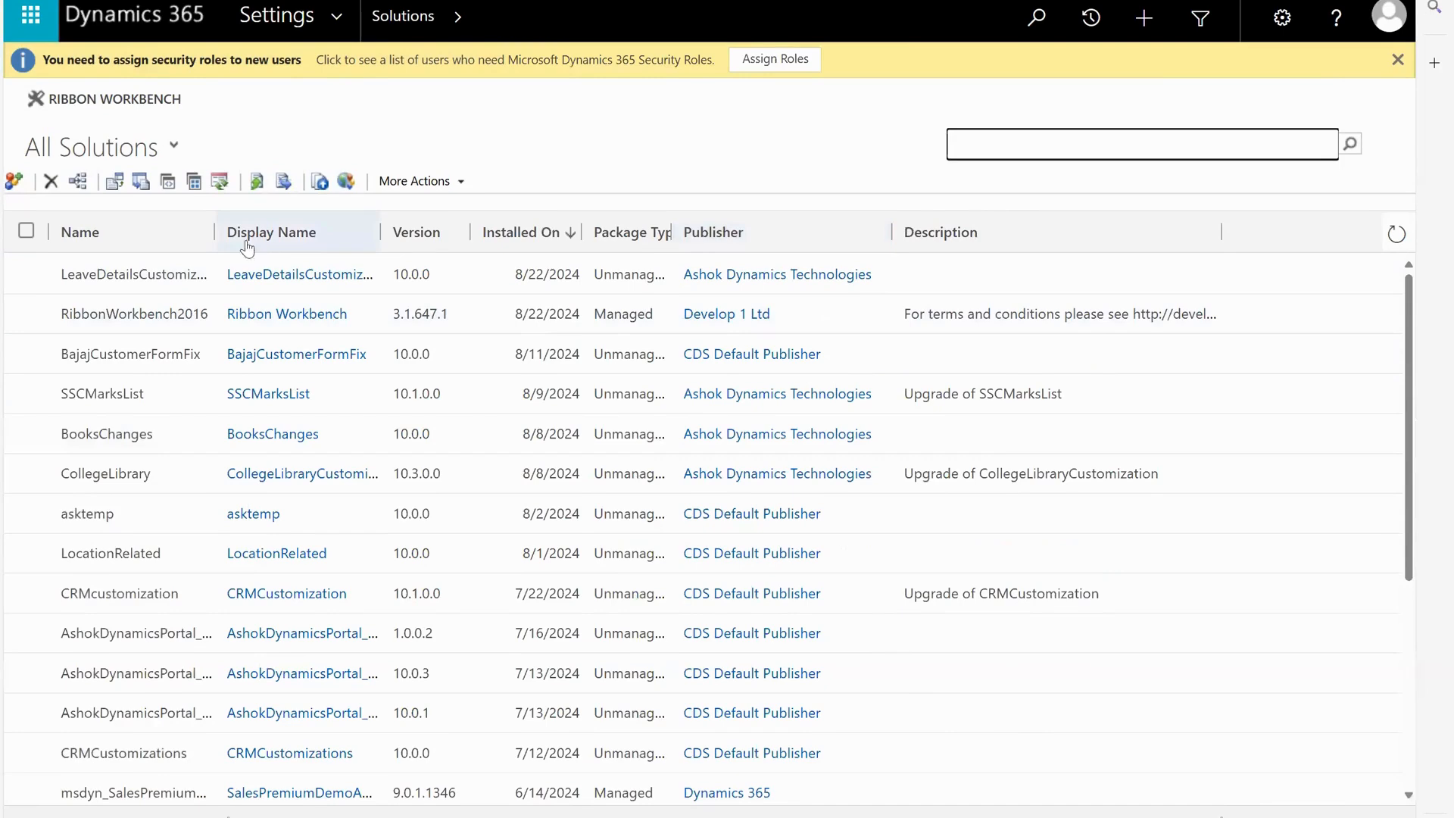
left_click_drag(215, 231, 346, 238)
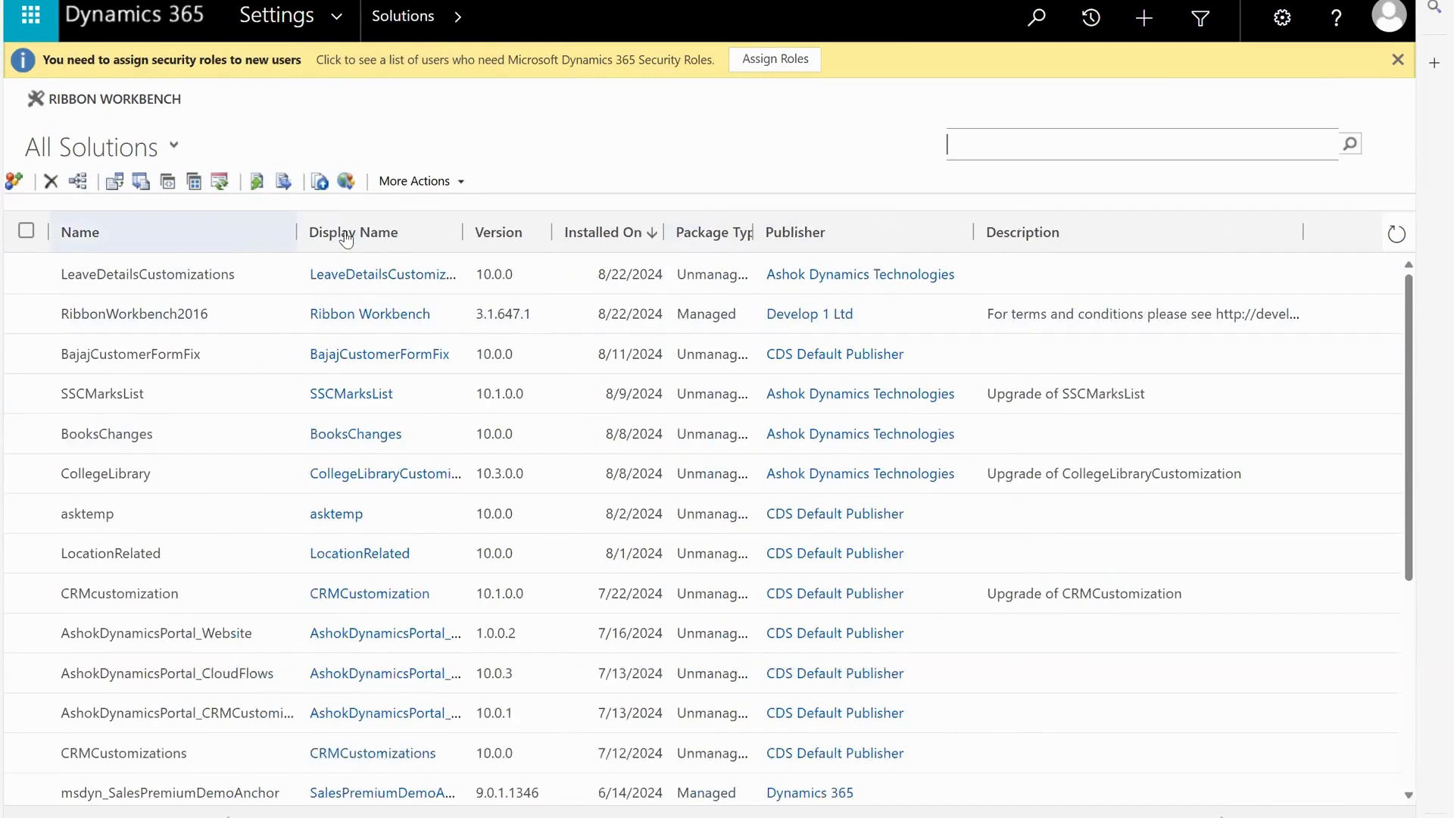
- Export the customized labels of the AshokDynamicsPortal_CRMCustomizations solution for translation
left_click(364, 719)
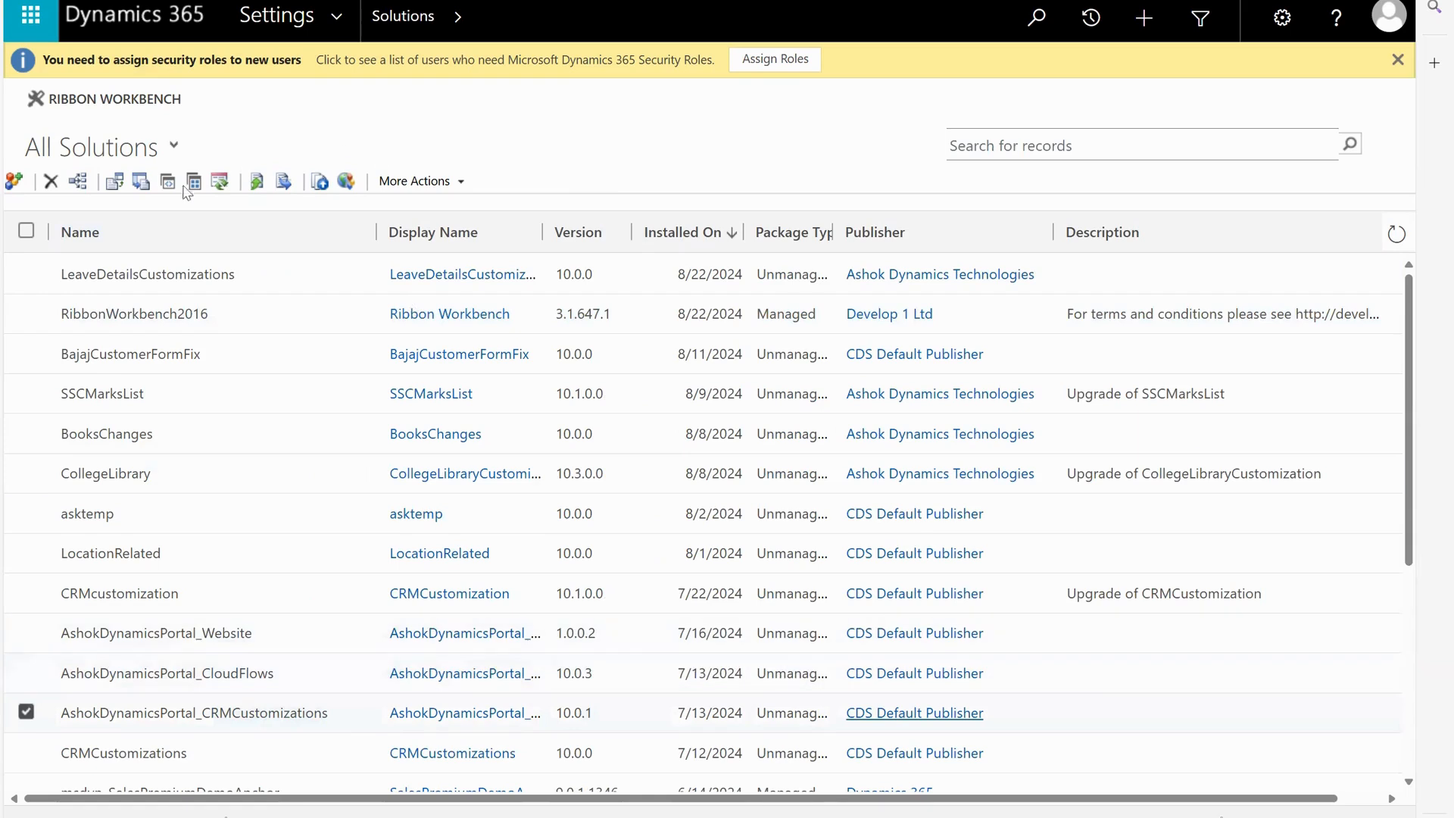
left_click(284, 181)
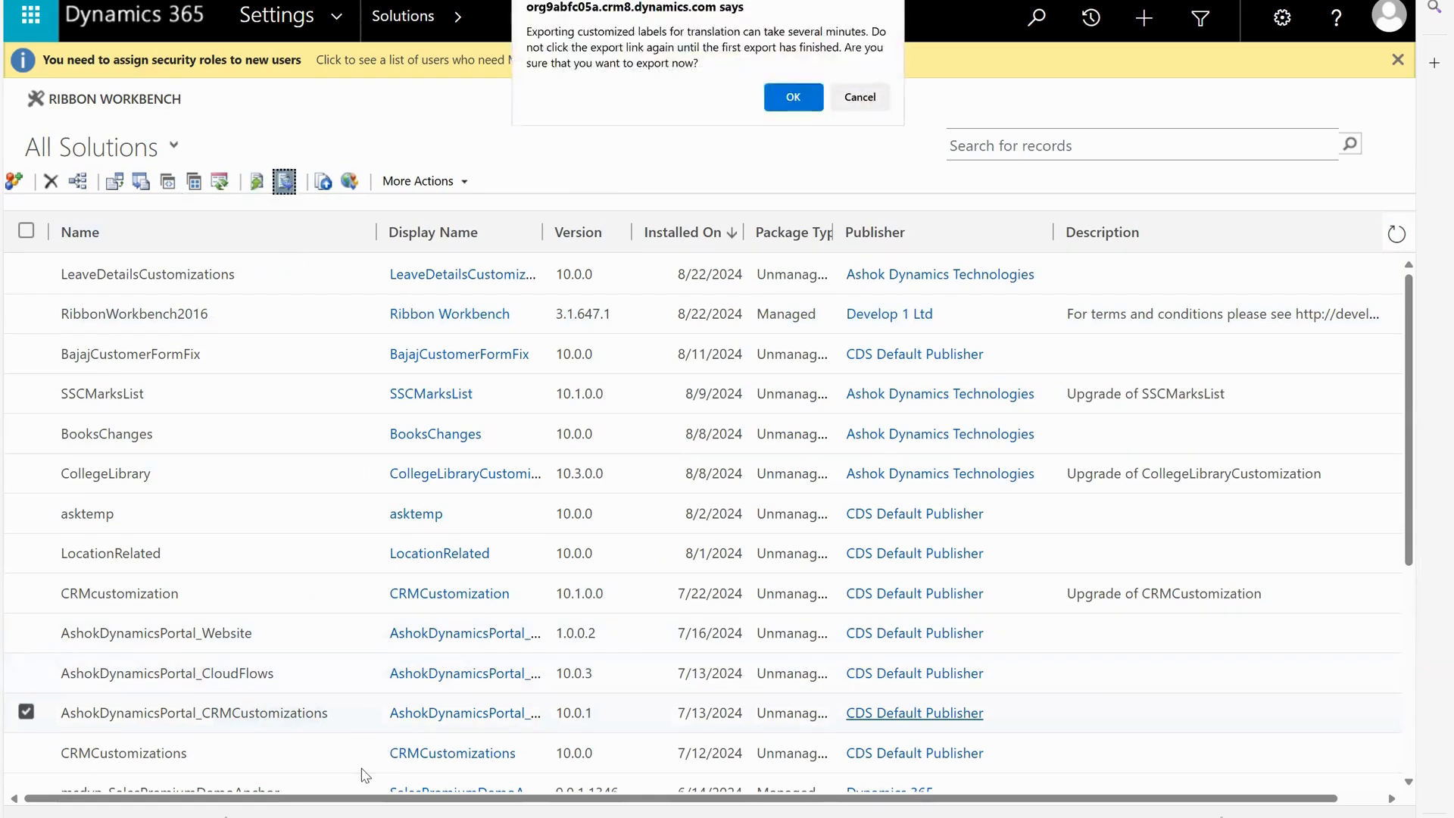
left_click(793, 98)
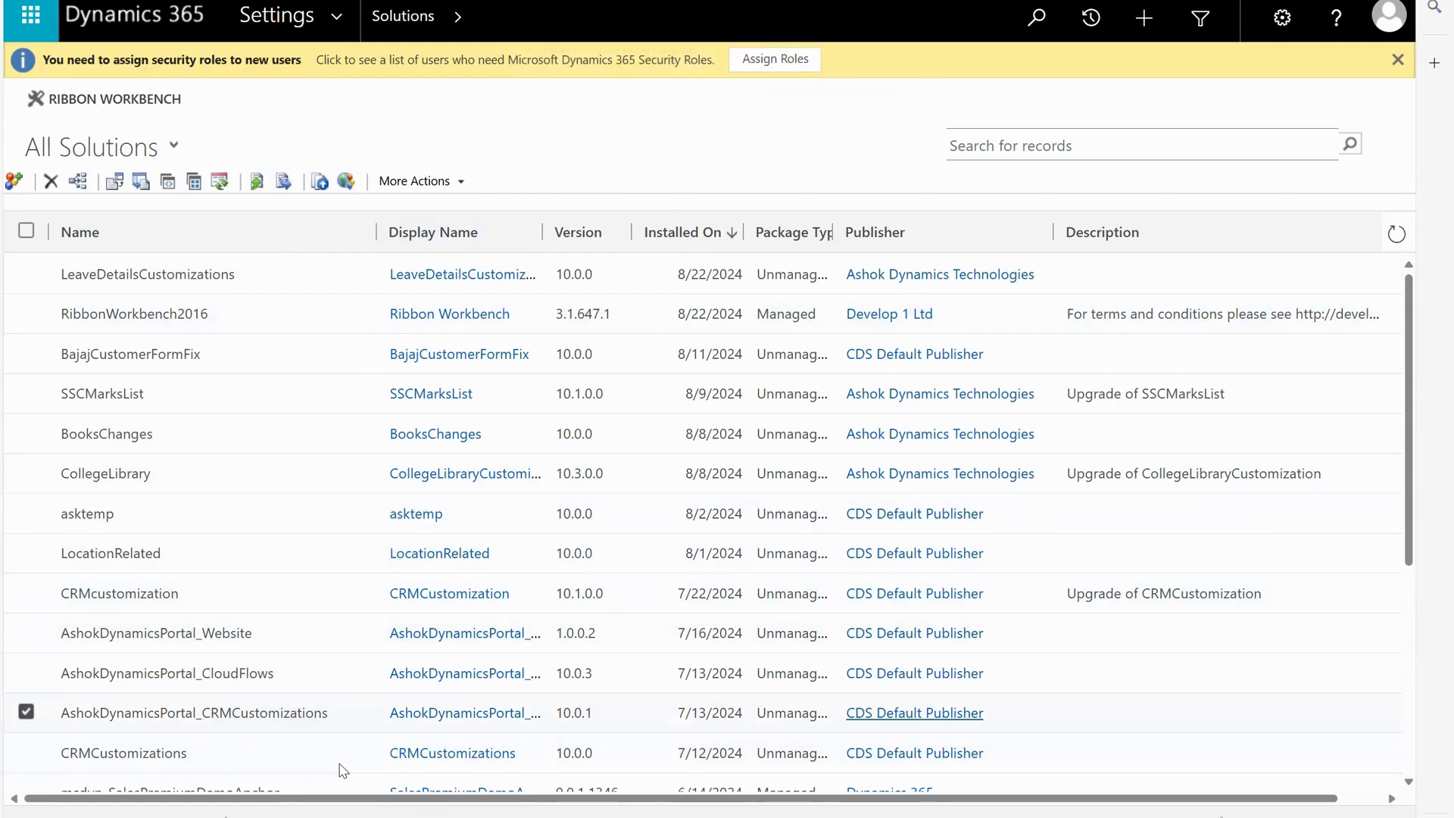
- Export the AshokDynamicsPortal_CRMCustomizations solution as an unmanaged package without including any system settings
left_click(143, 186)
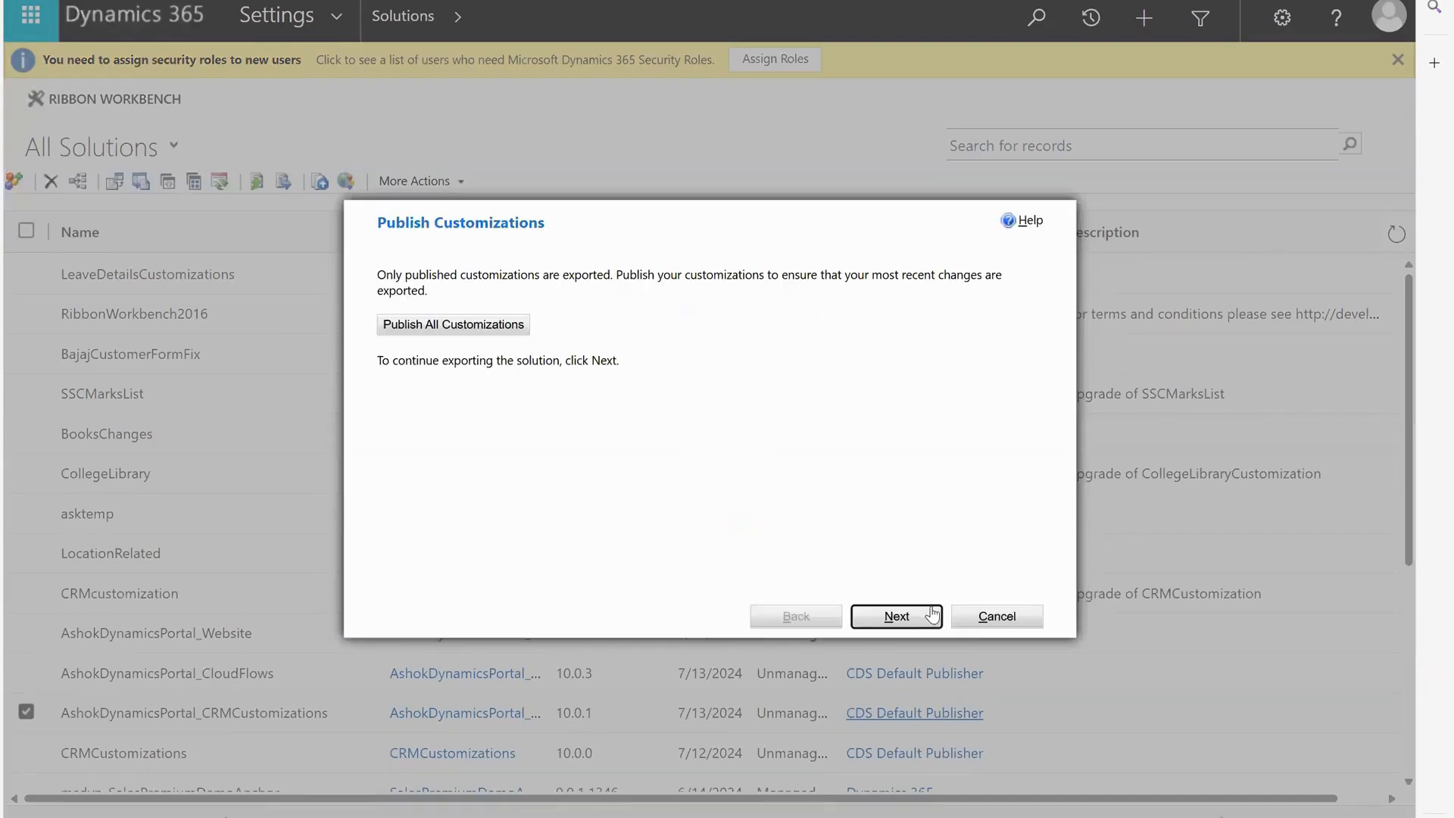
left_click(929, 613)
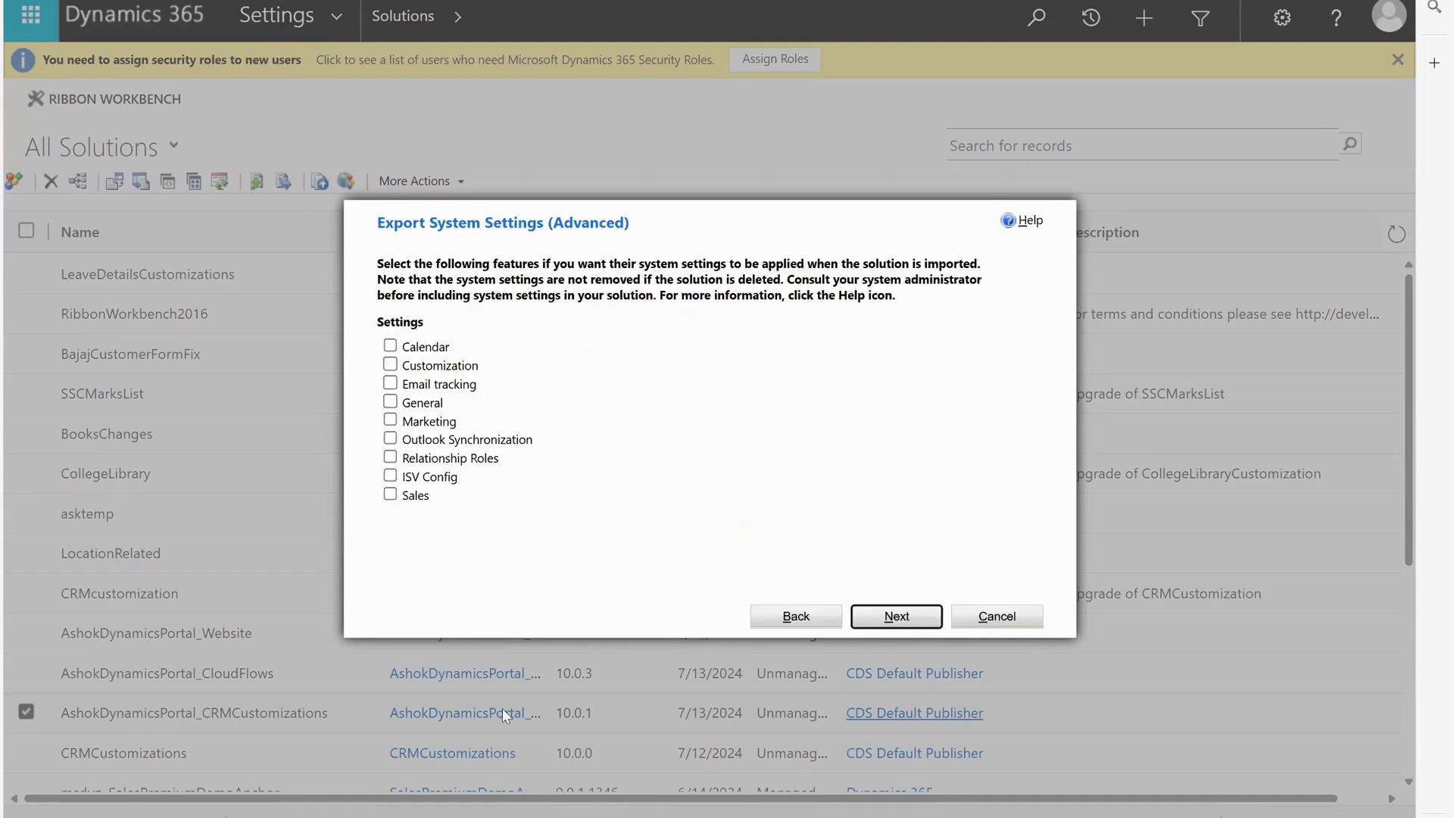
left_click(920, 614)
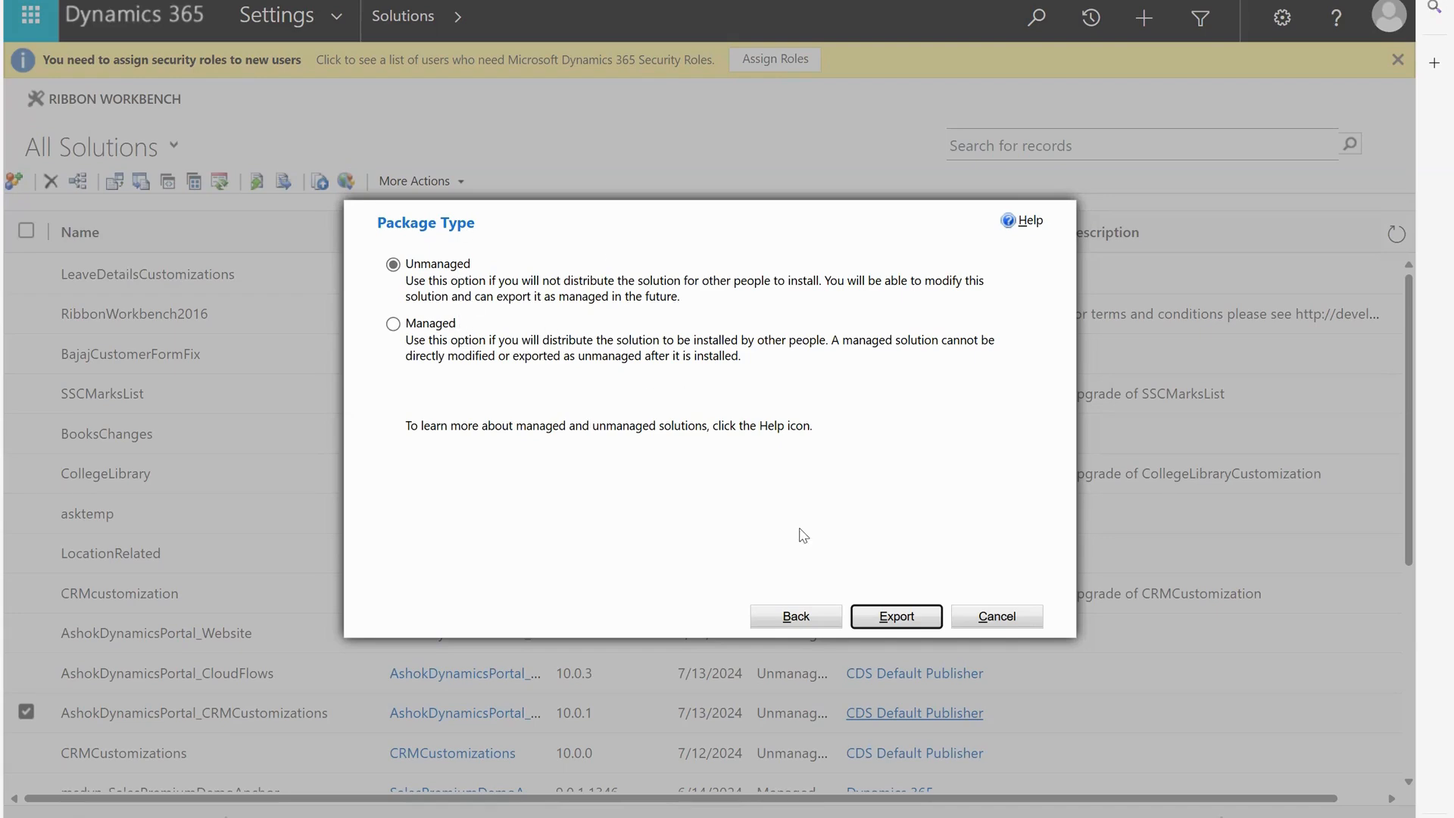
left_click(895, 617)
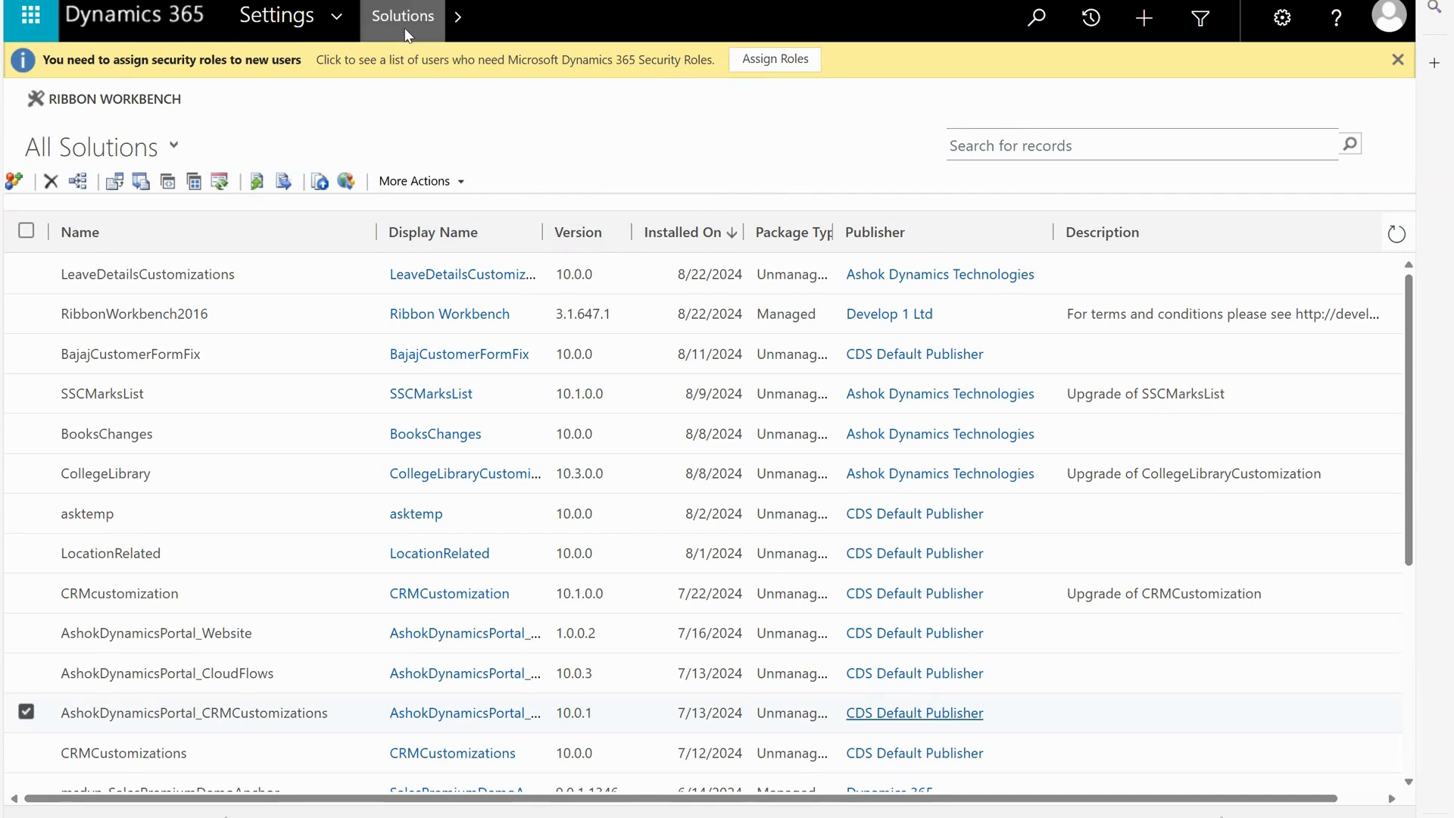
- View the package file selection of the solution import wizard and close the wizard without importing
left_click(117, 182)
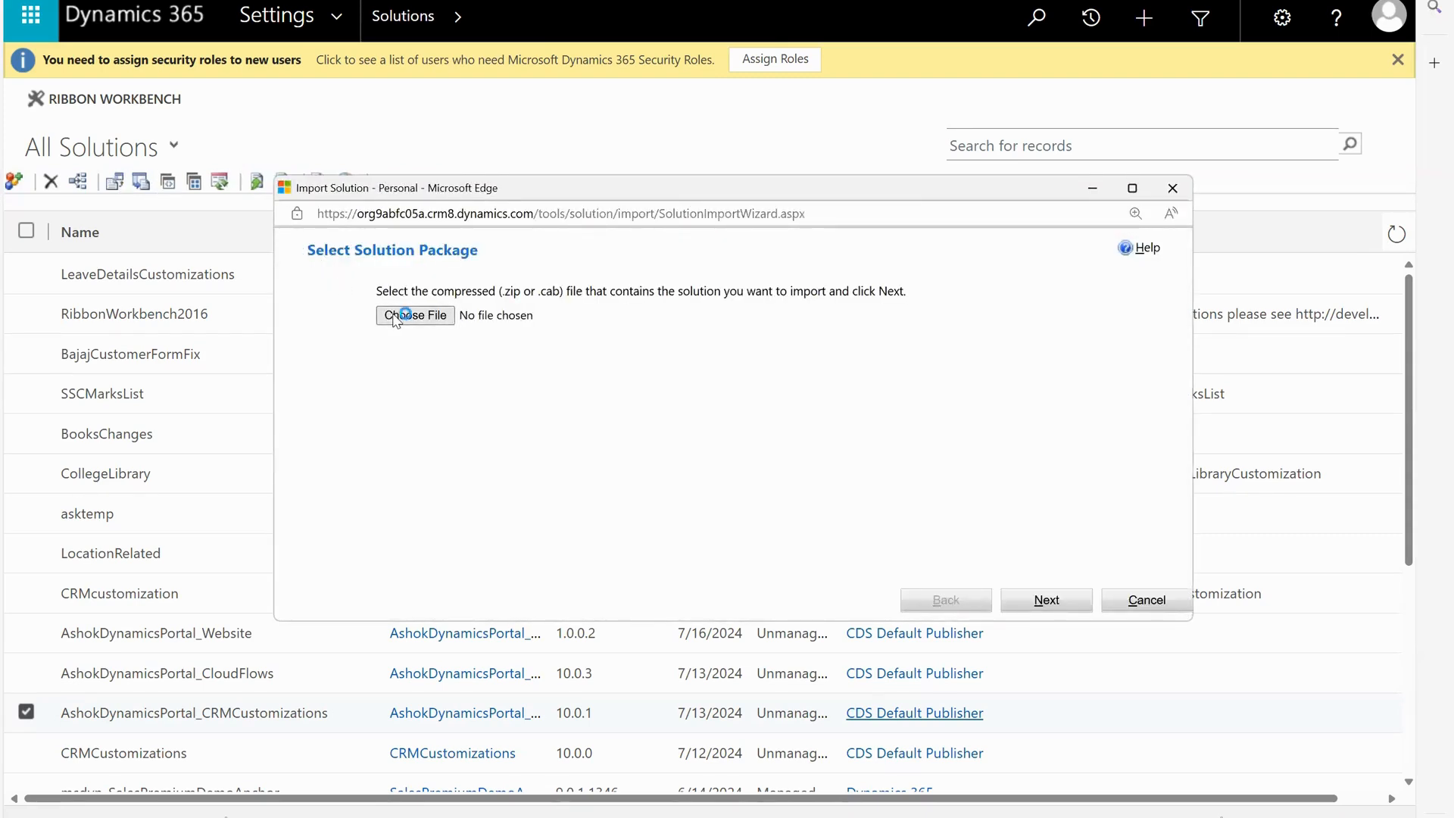
left_click(399, 315)
left_click(1158, 608)
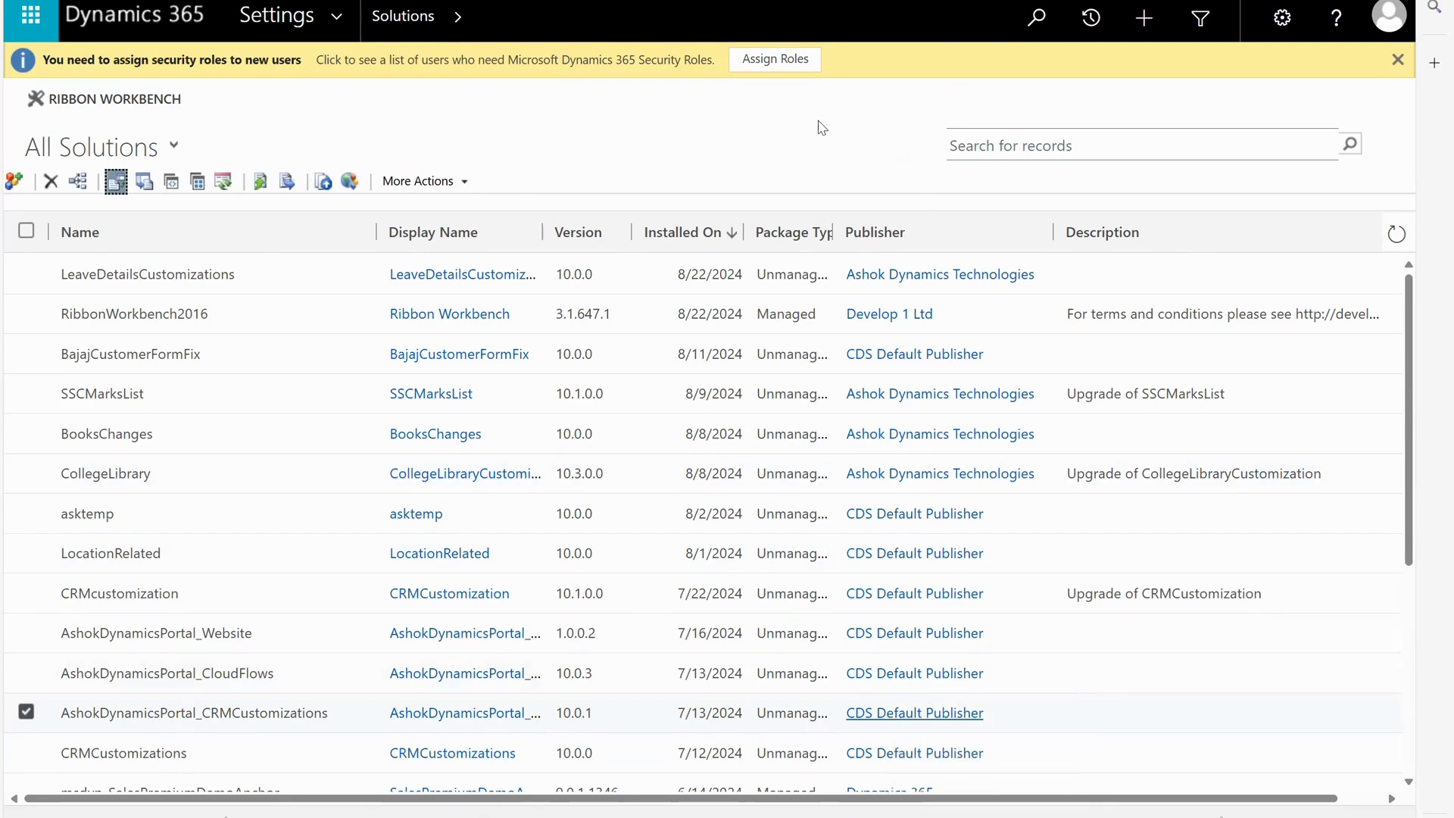
key("alt+f")
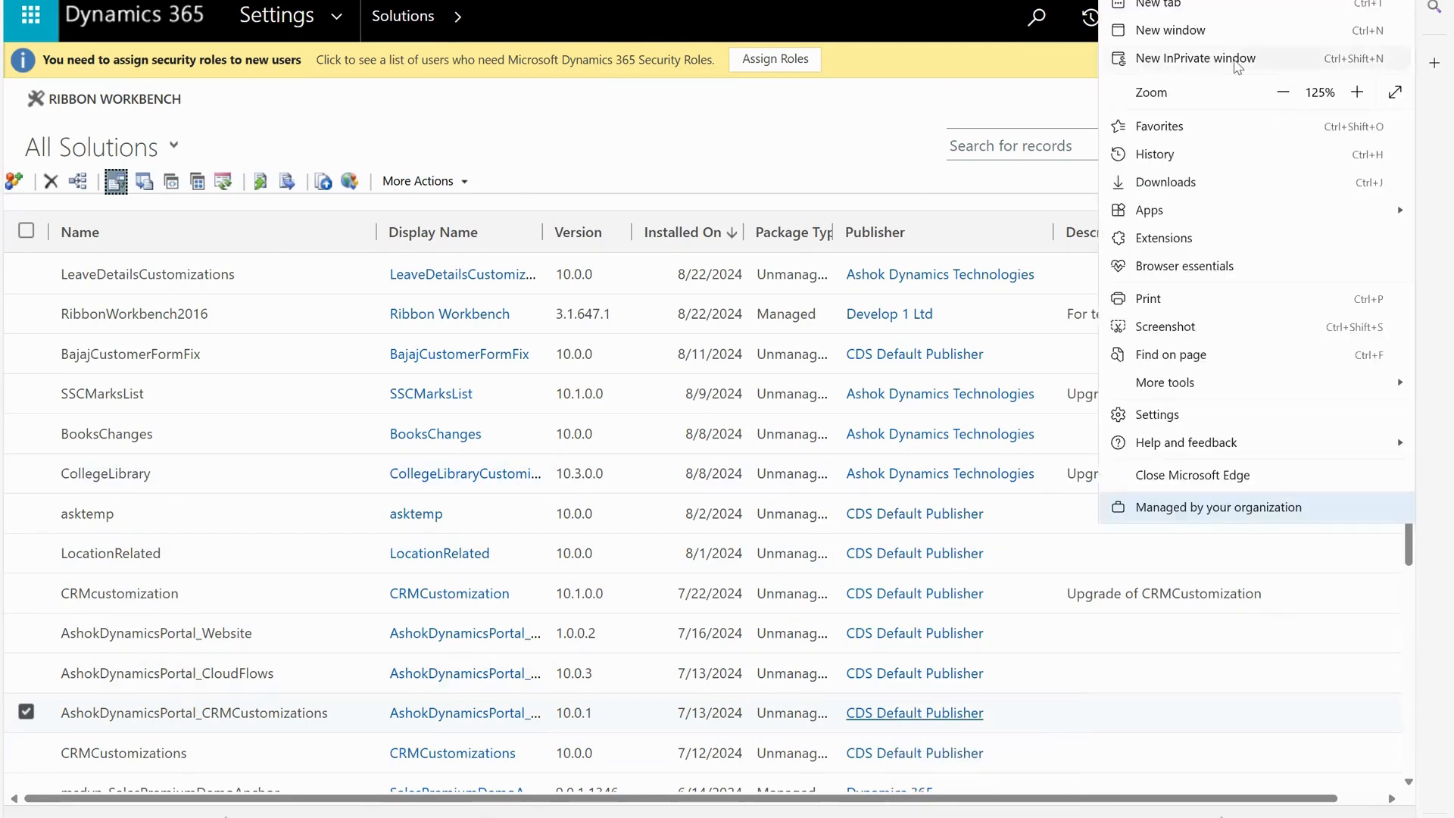
left_click(798, 147)
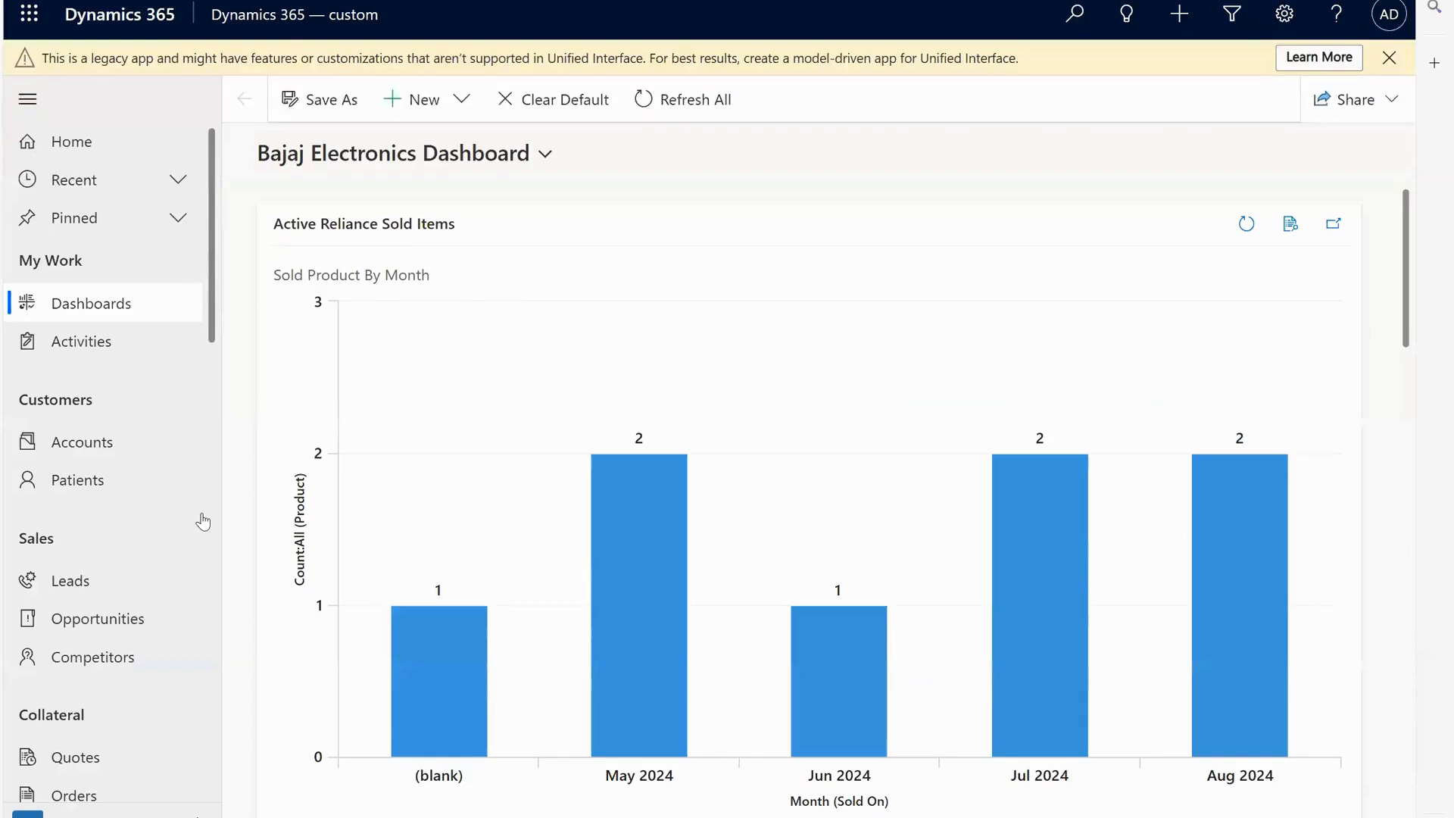
- Look through the entities in the Extensions group of the Dynamics 365 — custom app's site map
scroll(202, 519, "down", 5)
scroll(189, 561, "down", 10)
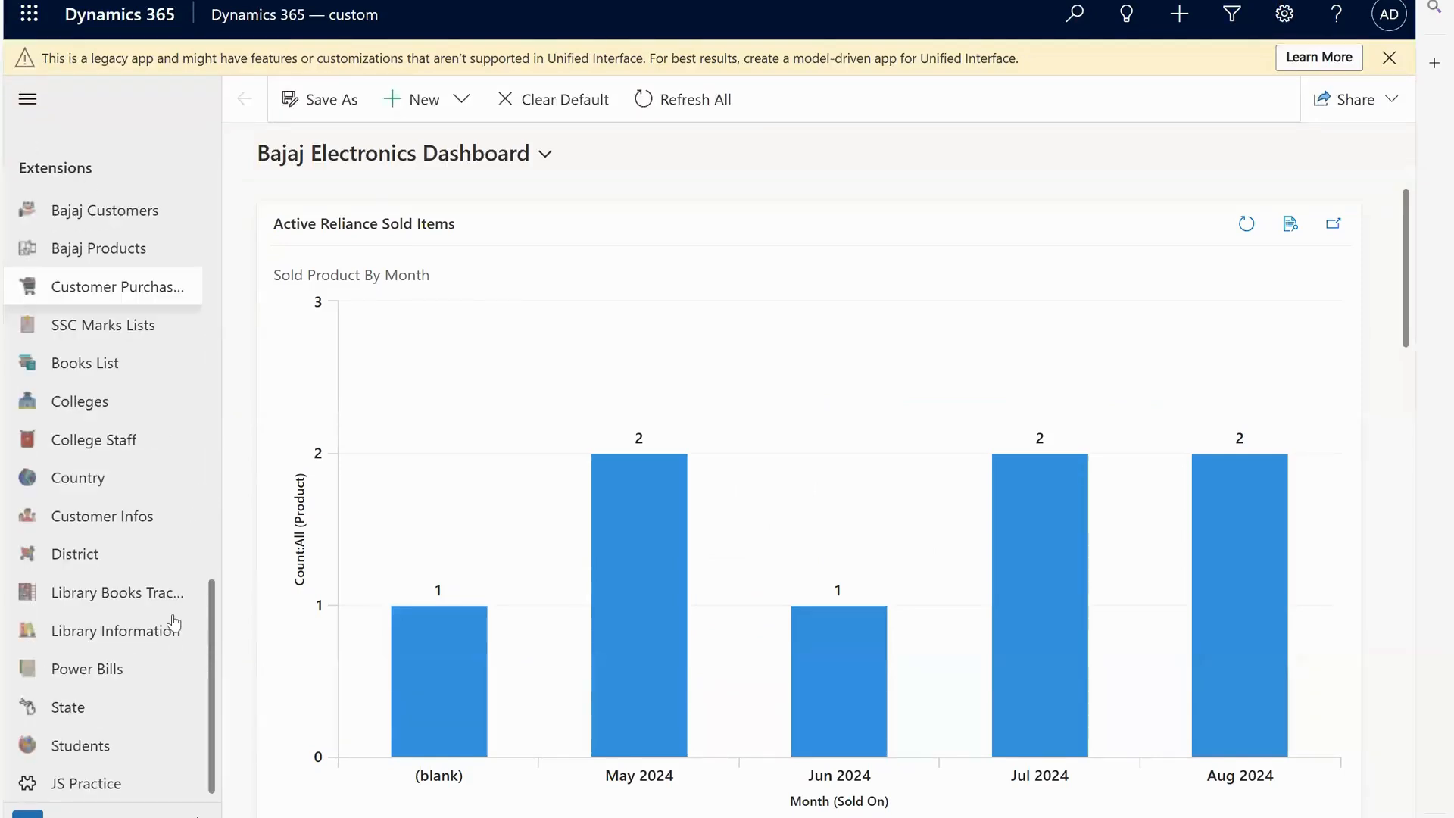
scroll(113, 485, "up", 3)
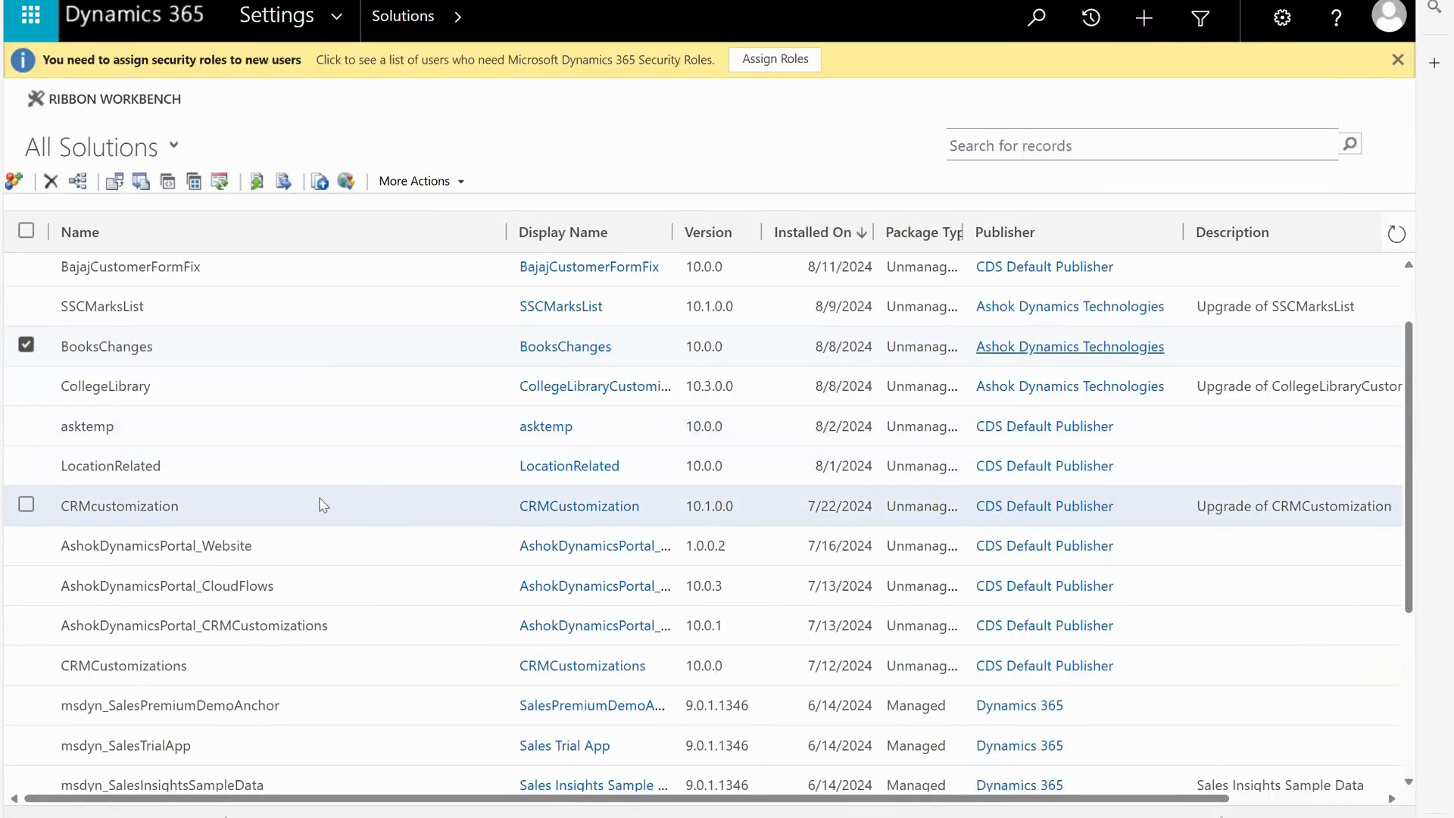
- Open the CRMcustomization solution and check which areas display the Bajaj Products entity
double_click(318, 506)
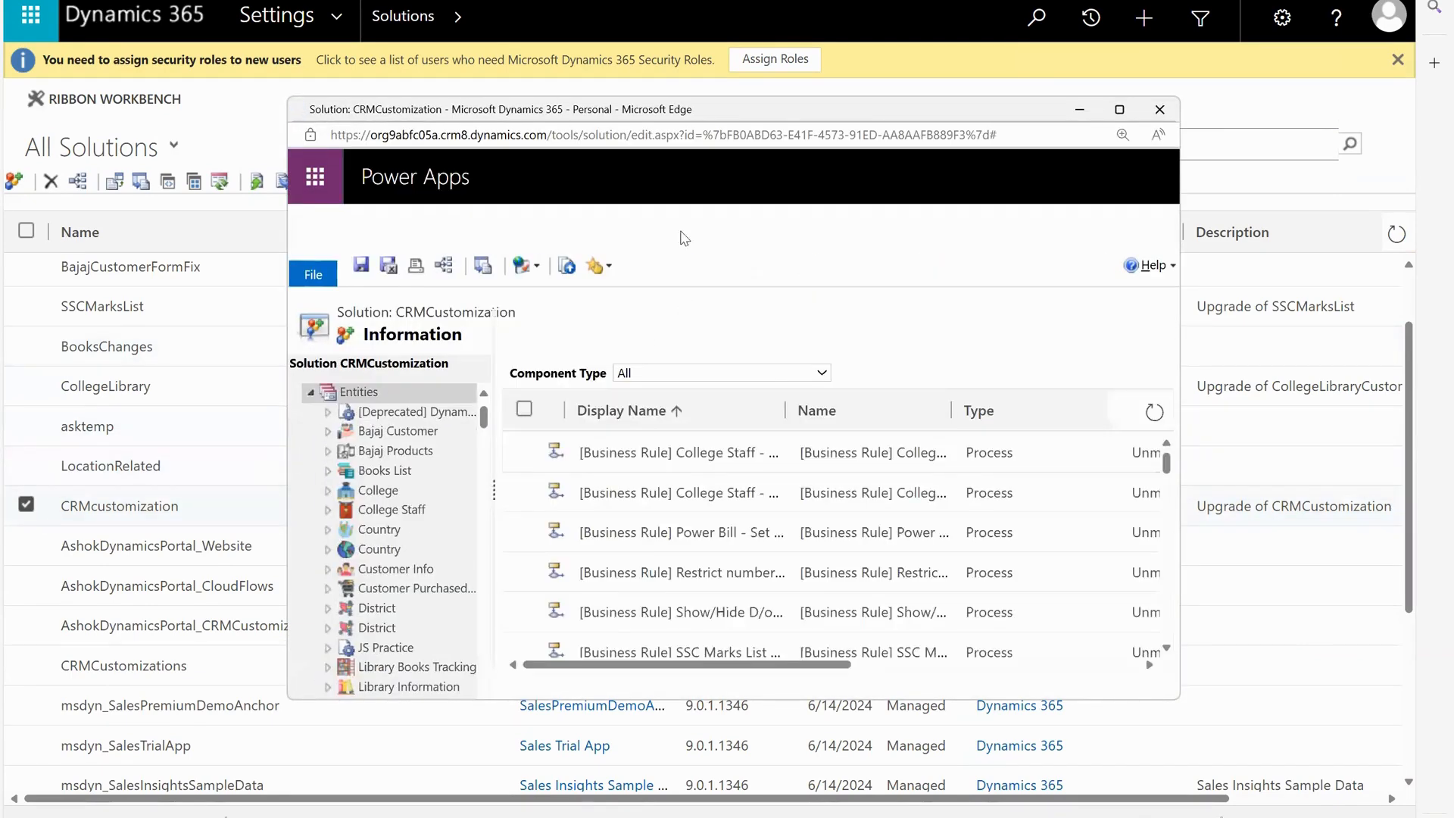
left_click(1121, 114)
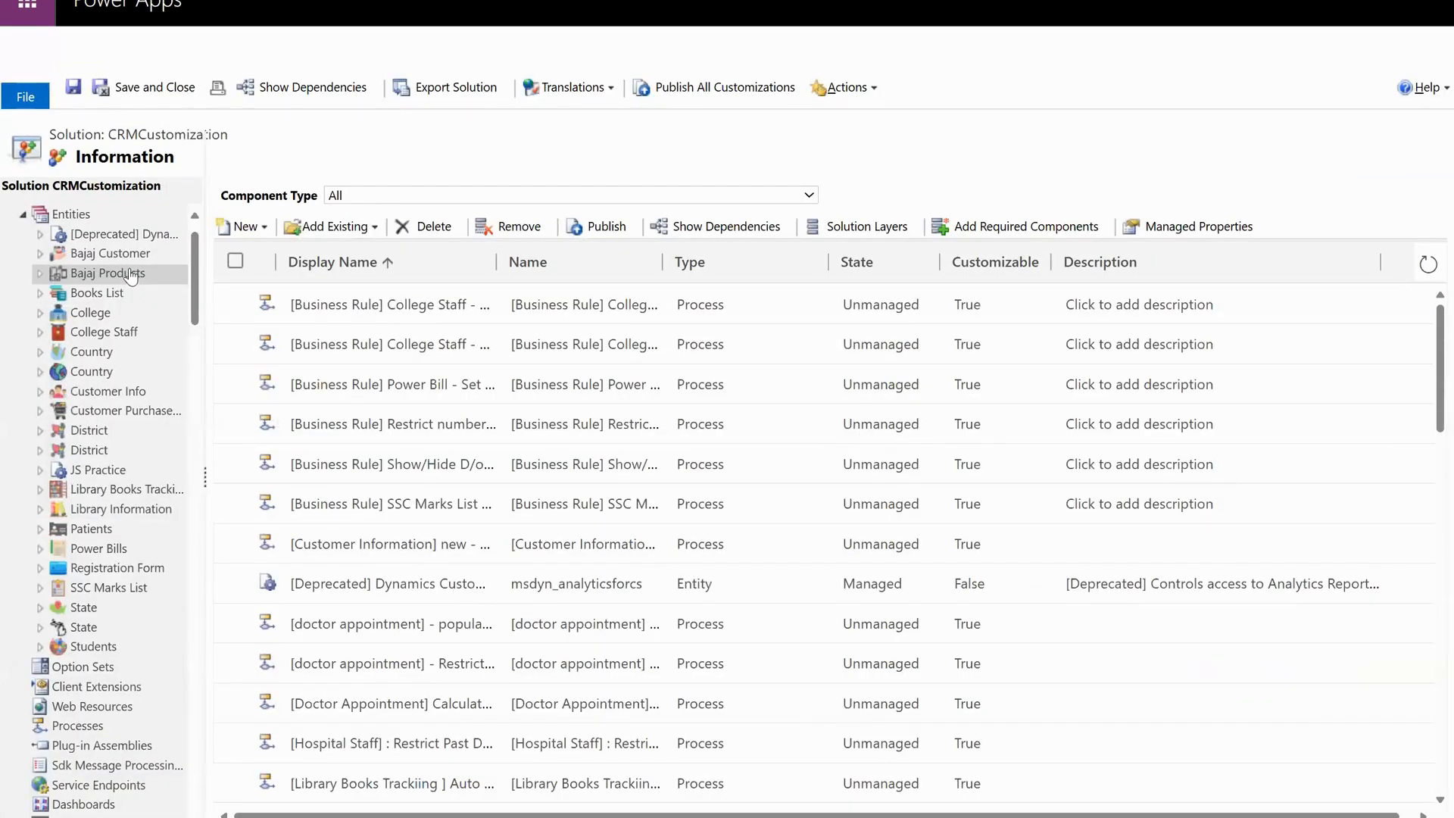
left_click(131, 274)
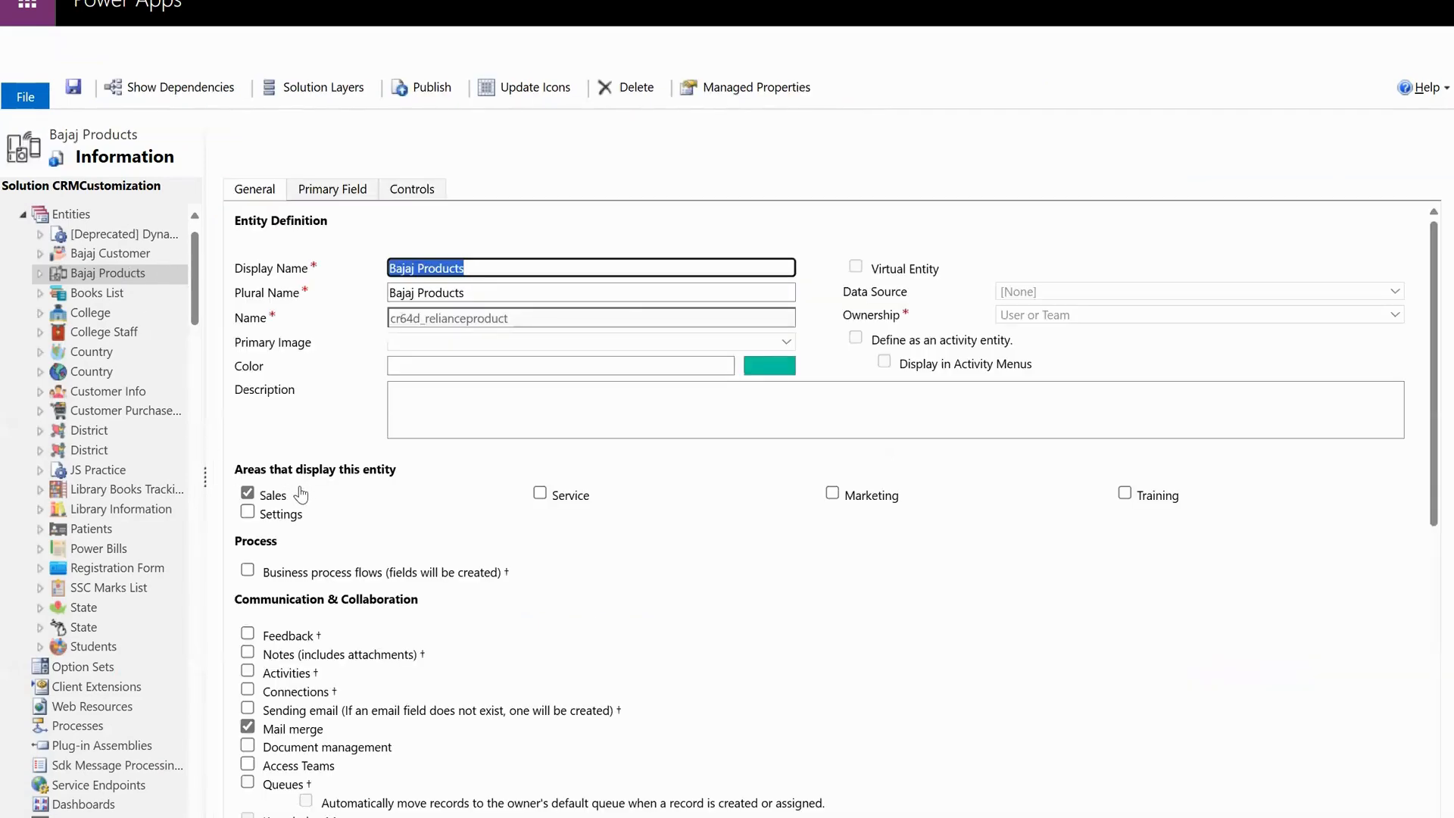
left_click(248, 493)
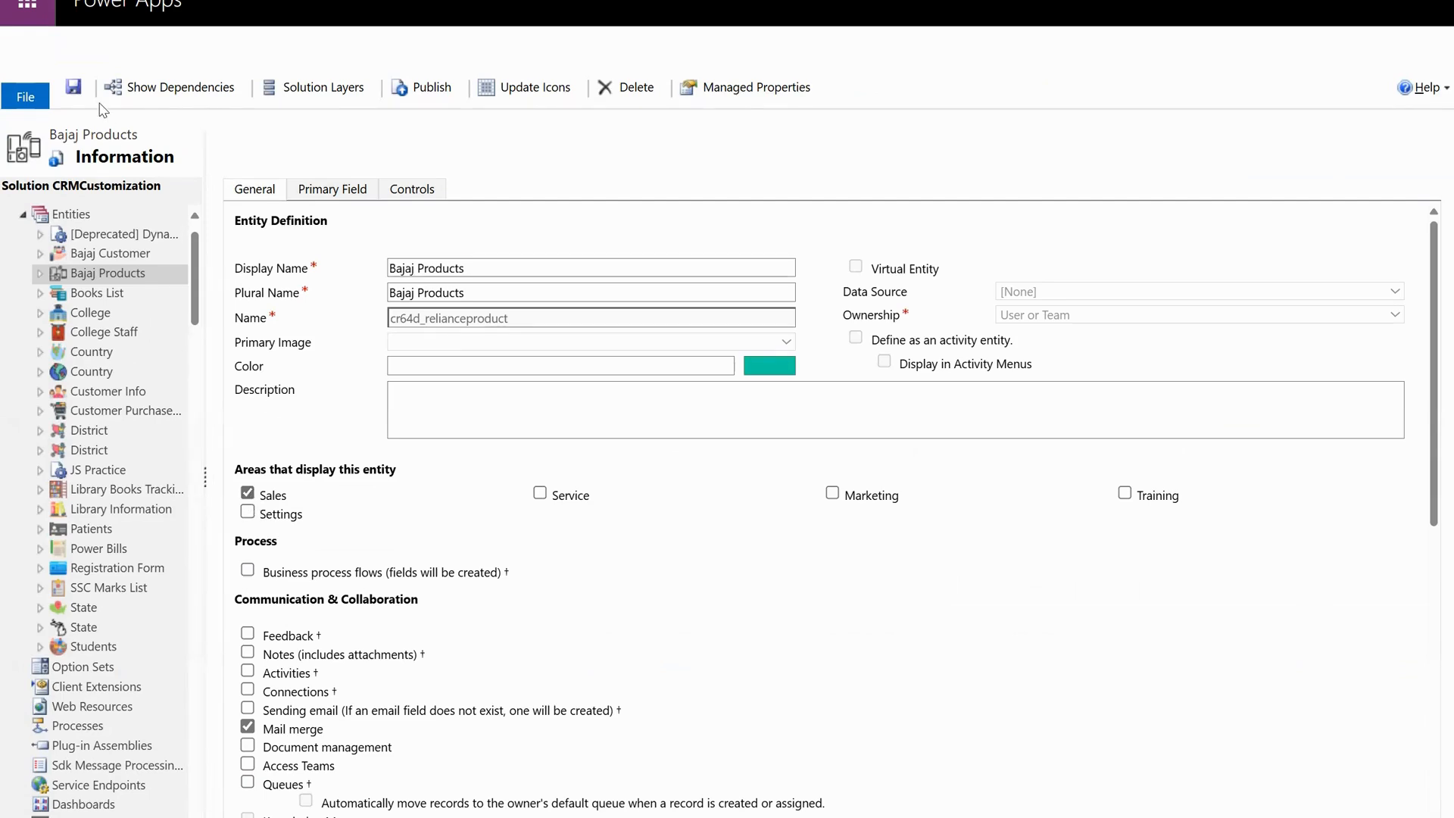
left_click(428, 97)
scroll(116, 409, "down", 3)
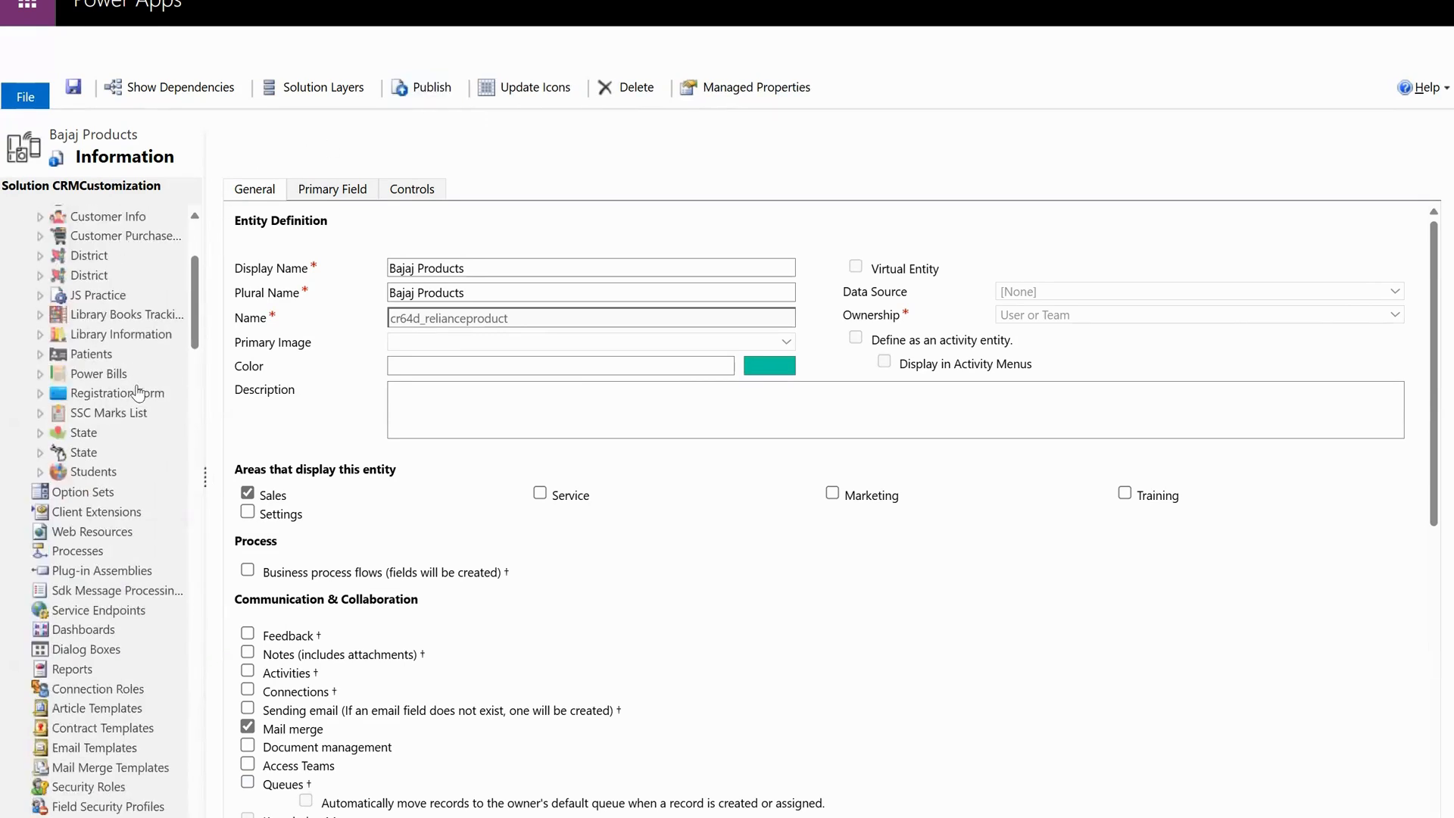
scroll(132, 392, "up", 3)
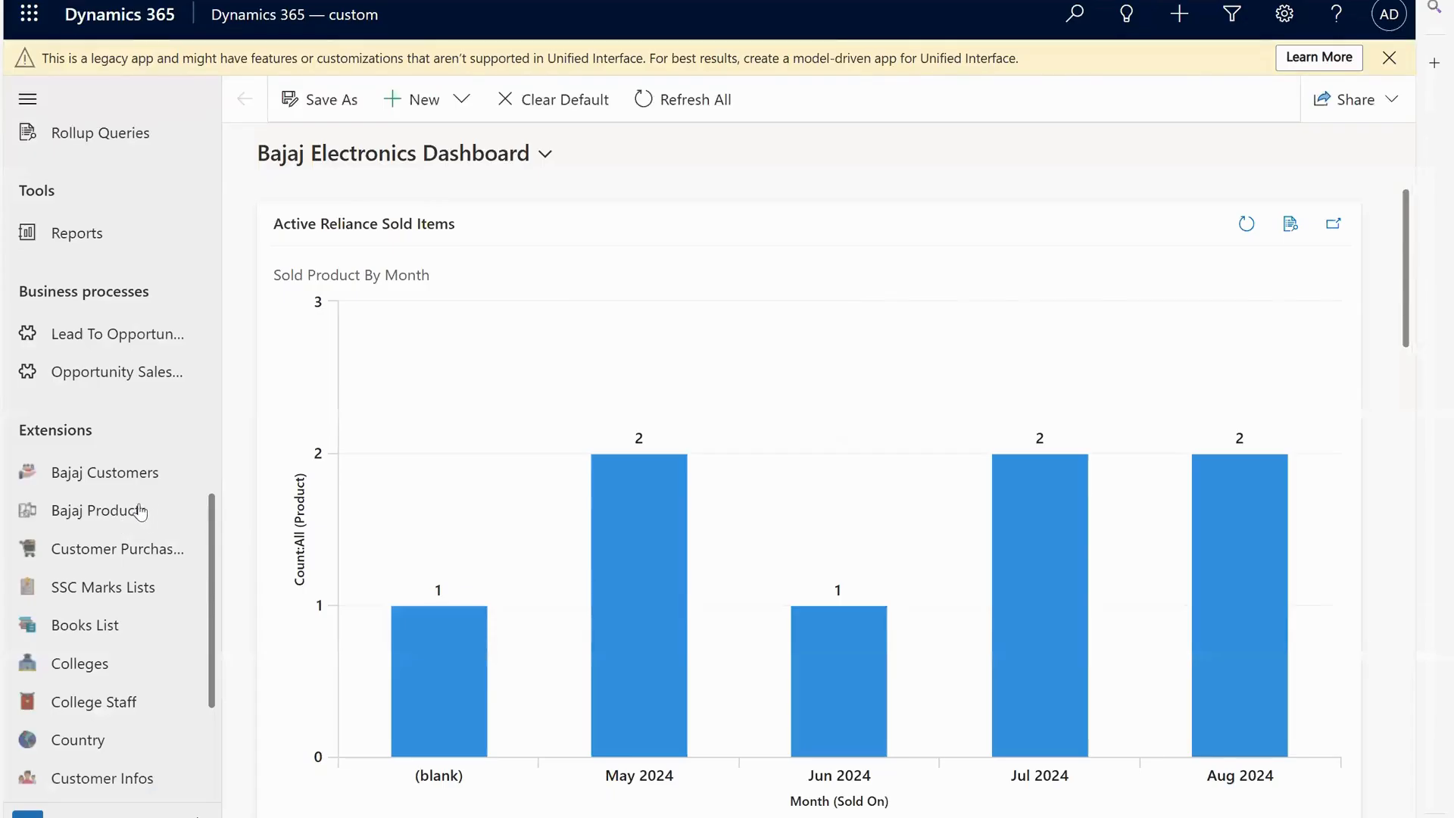
- Compare the Extensions entities in the Dynamics 365 — custom app and view the list of published apps
scroll(120, 512, "down", 3)
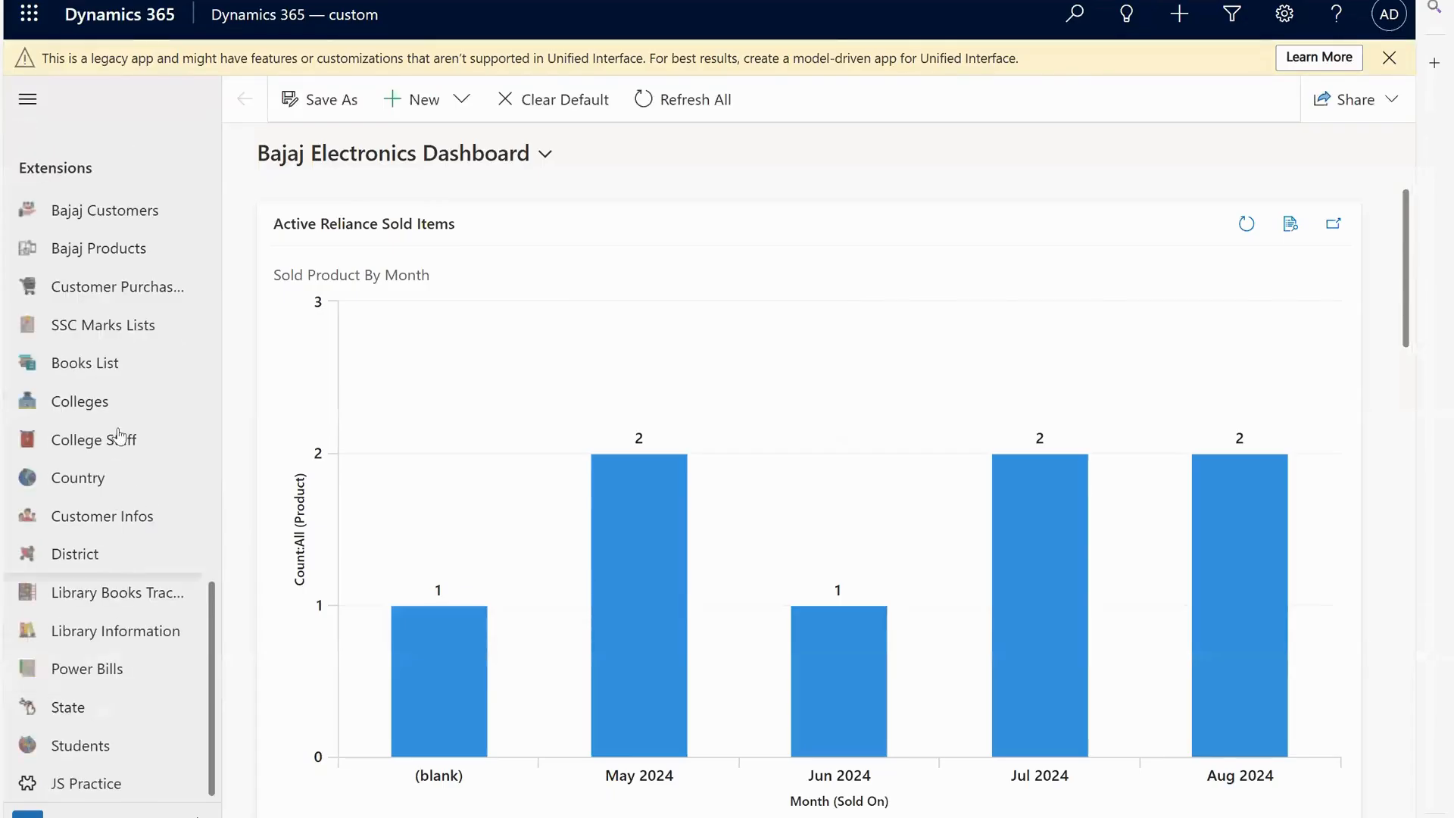
left_click(342, 28)
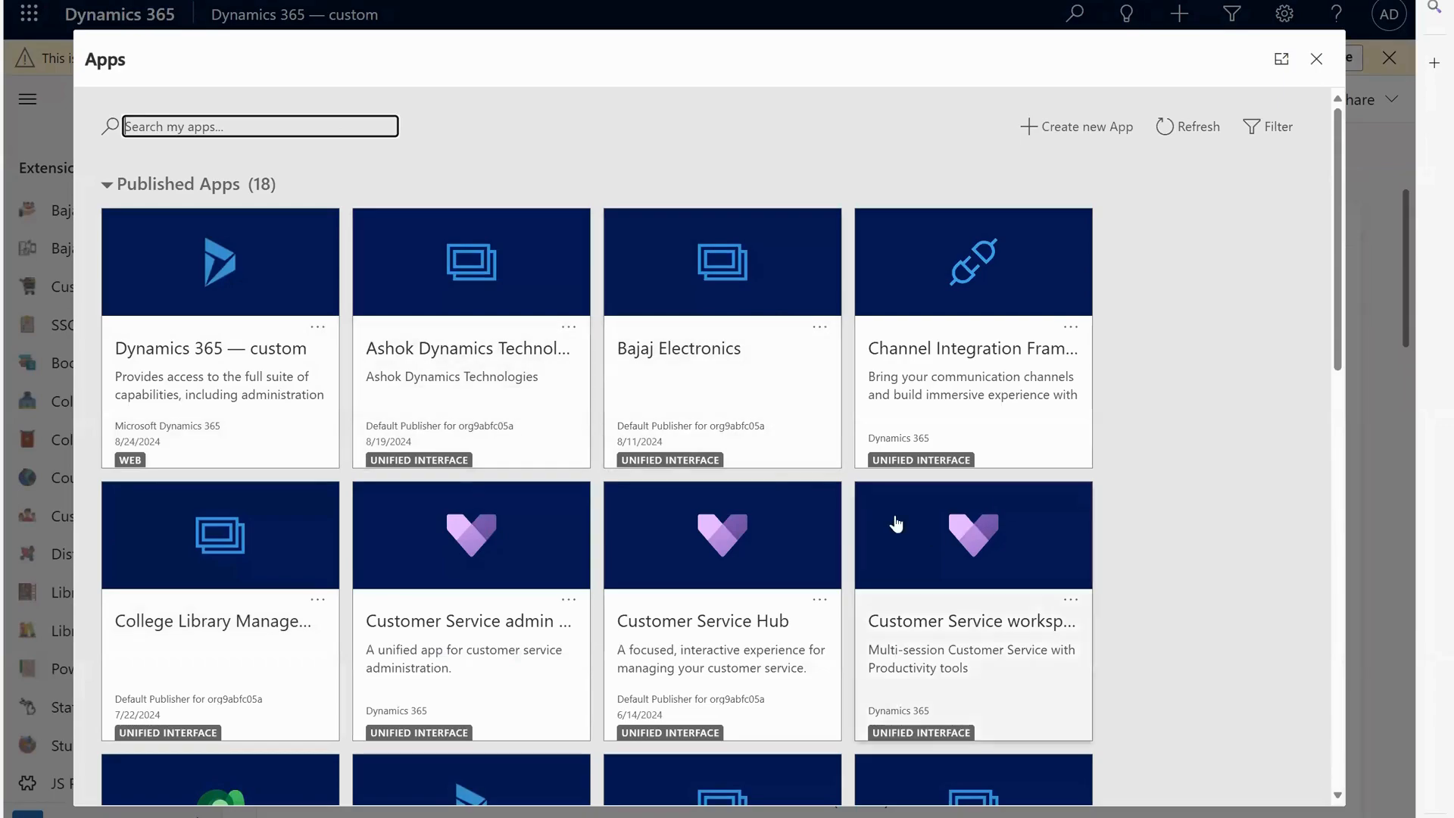
left_click(1316, 59)
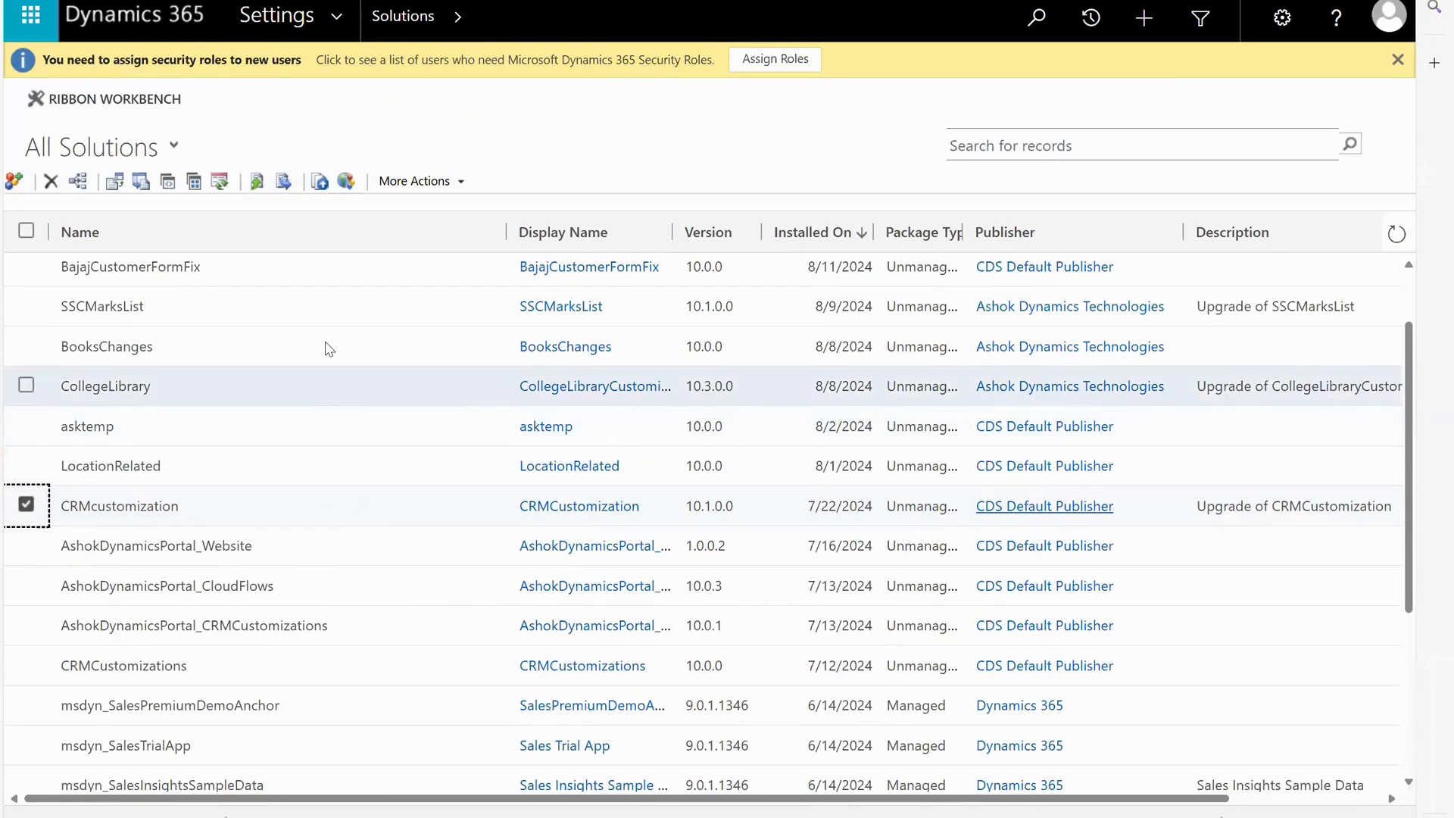
- Open the BooksChanges solution in a maximized window and start its export, proceeding past the publish customizations page
double_click(329, 348)
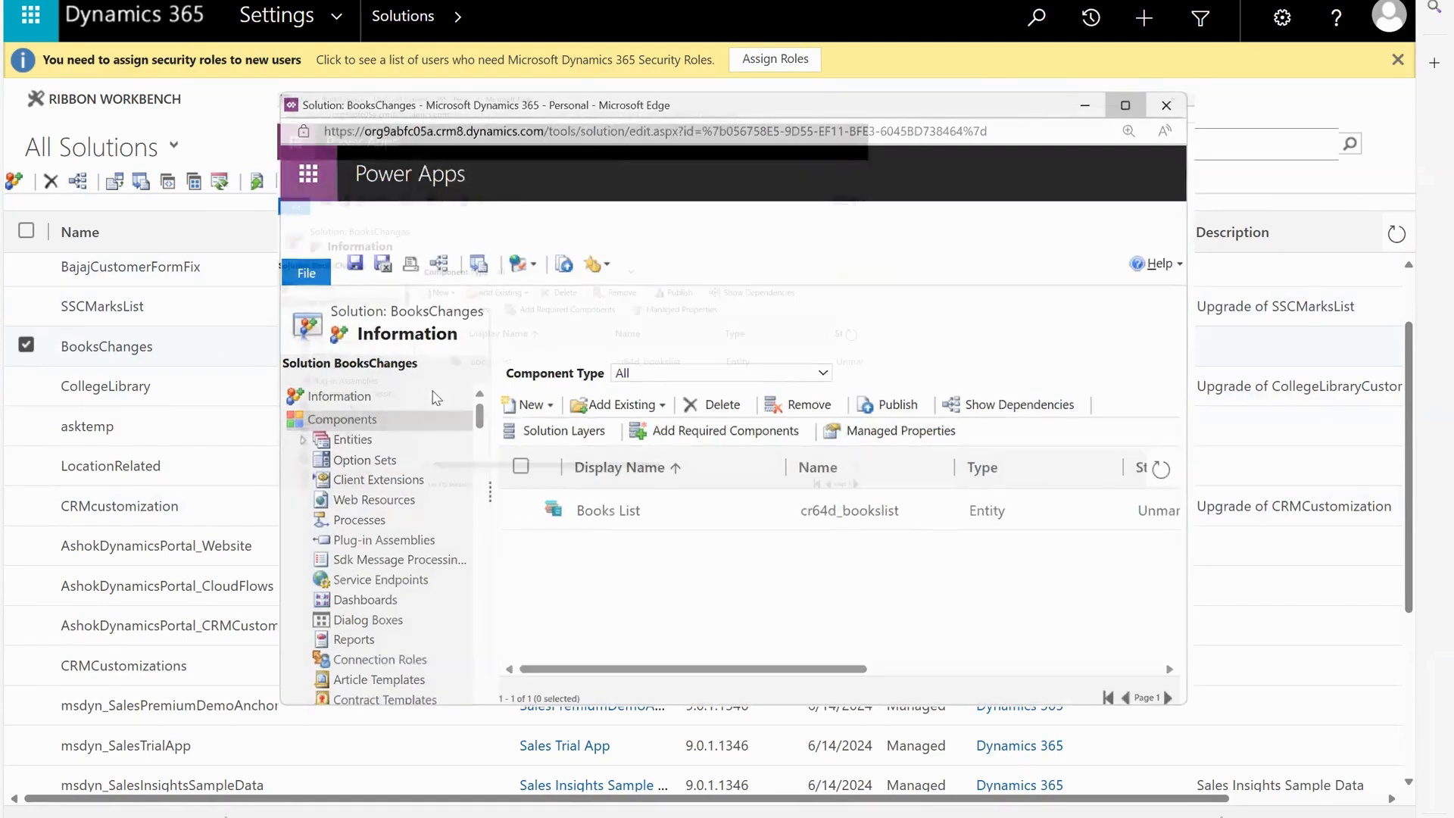
left_click(1118, 110)
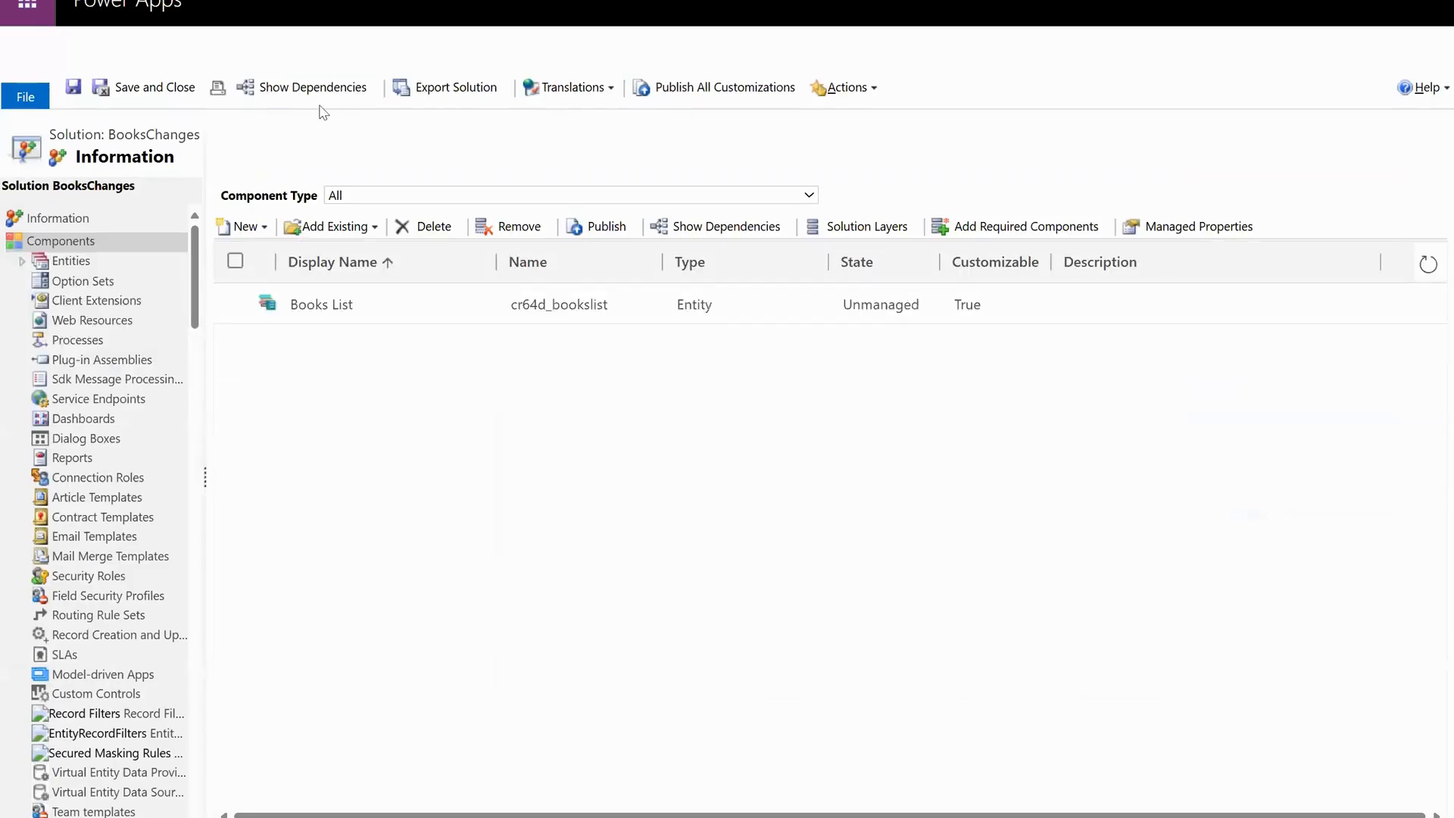
left_click(448, 89)
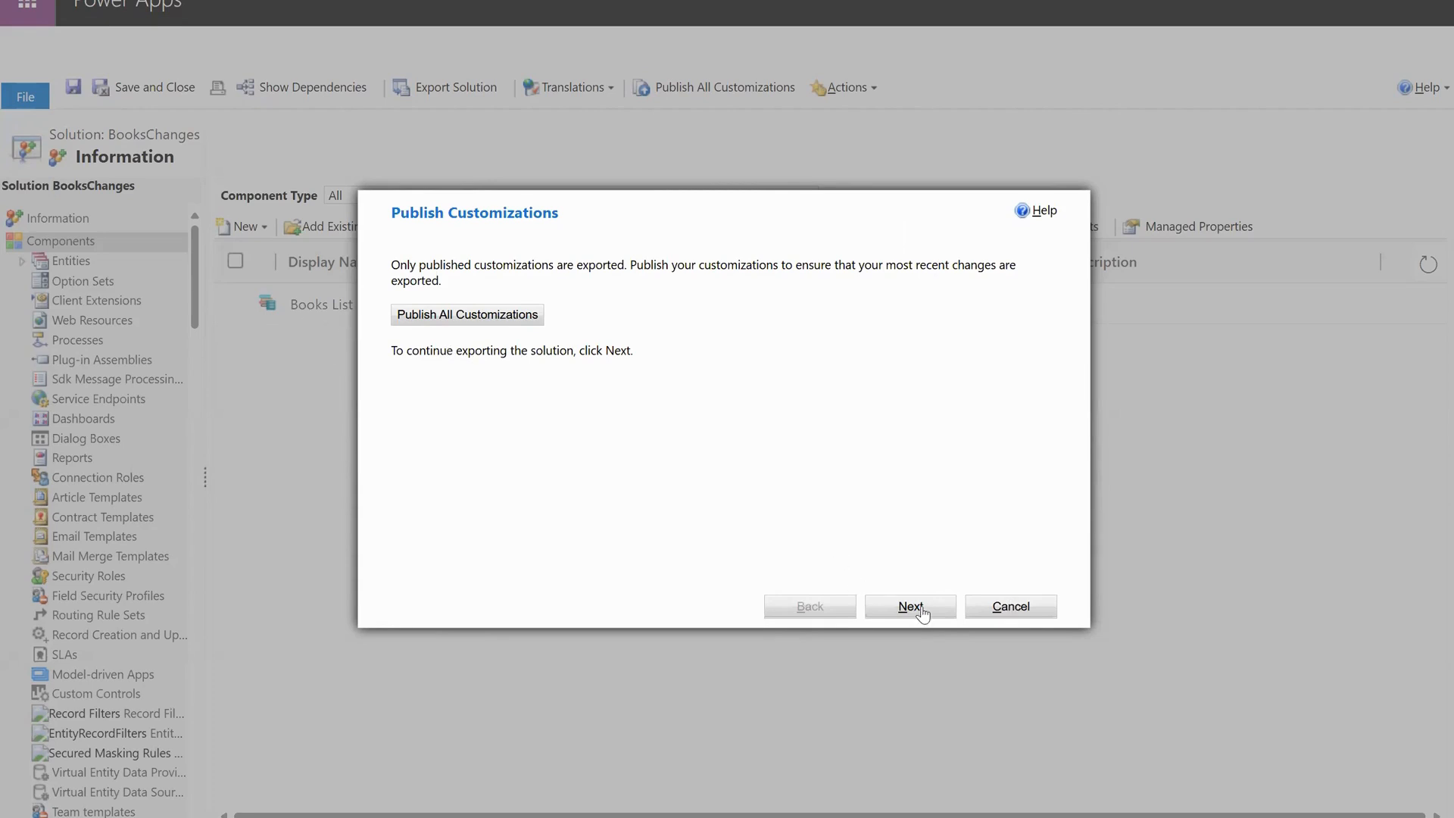
left_click(910, 607)
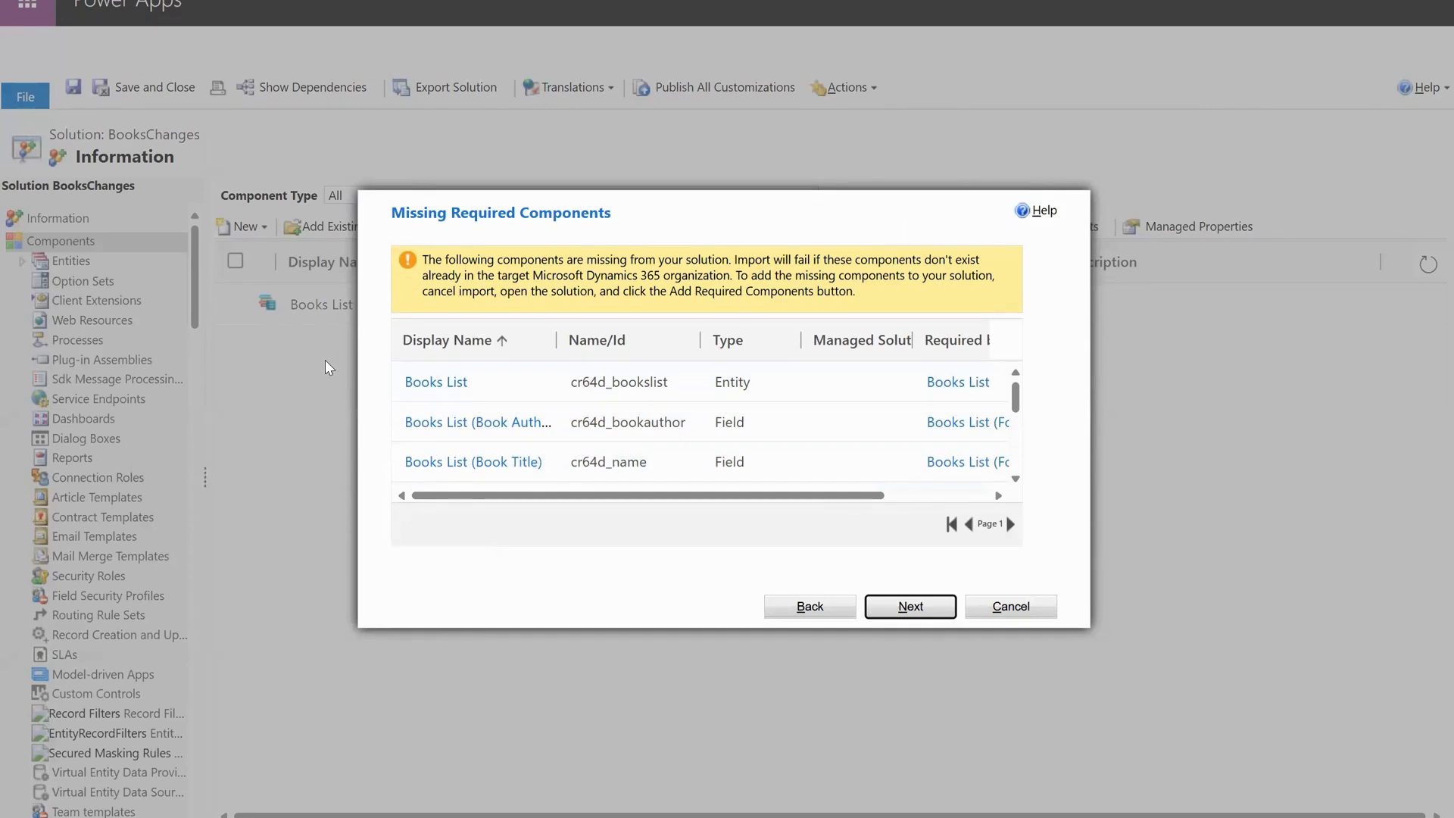
- Review the missing required components and their full types, then cancel the BooksChanges export wizard
left_click(391, 214)
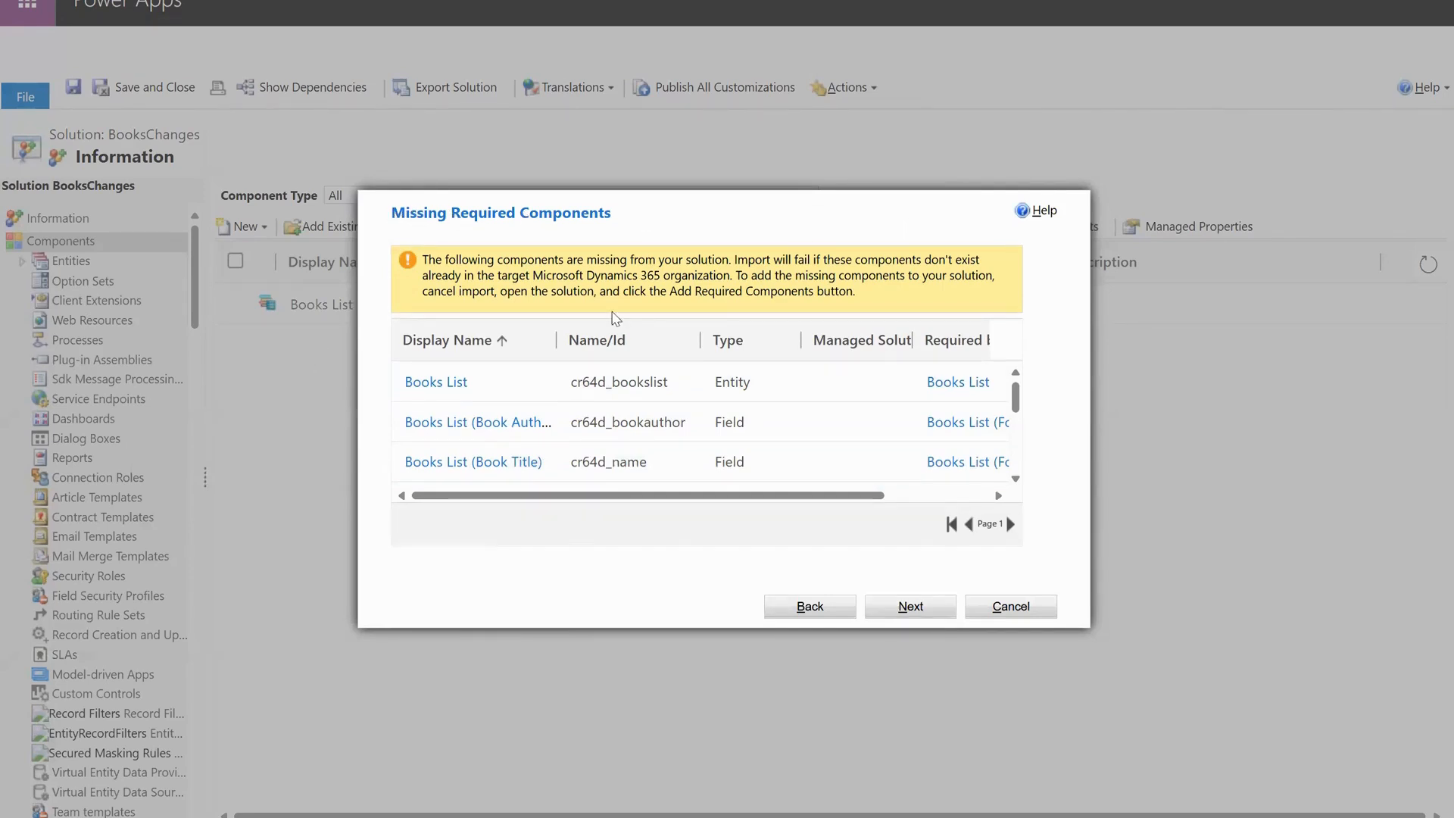
scroll(620, 401, "down", 5)
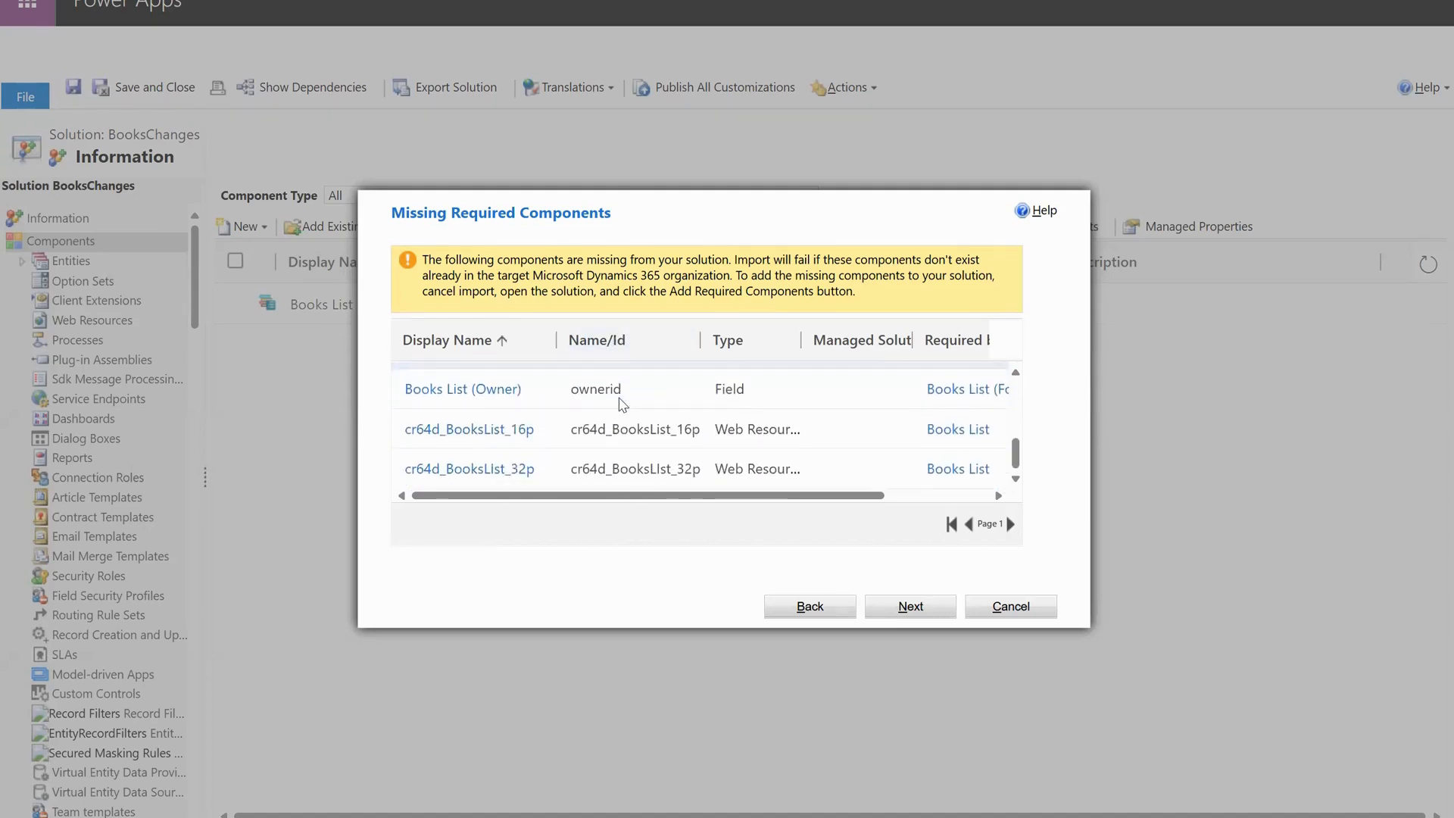
scroll(620, 403, "up", 5)
scroll(621, 402, "down", 5)
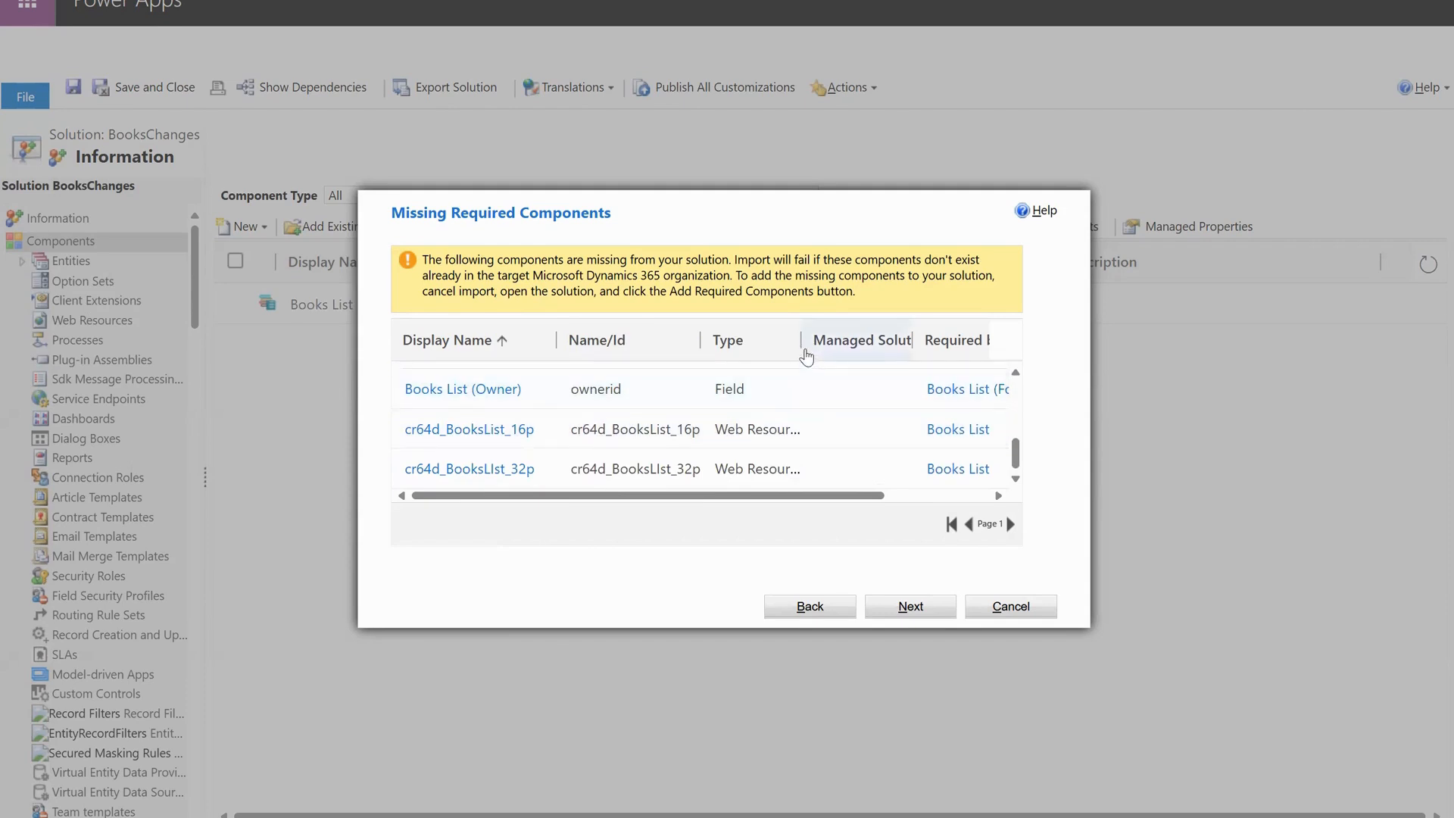
left_click_drag(801, 340, 920, 342)
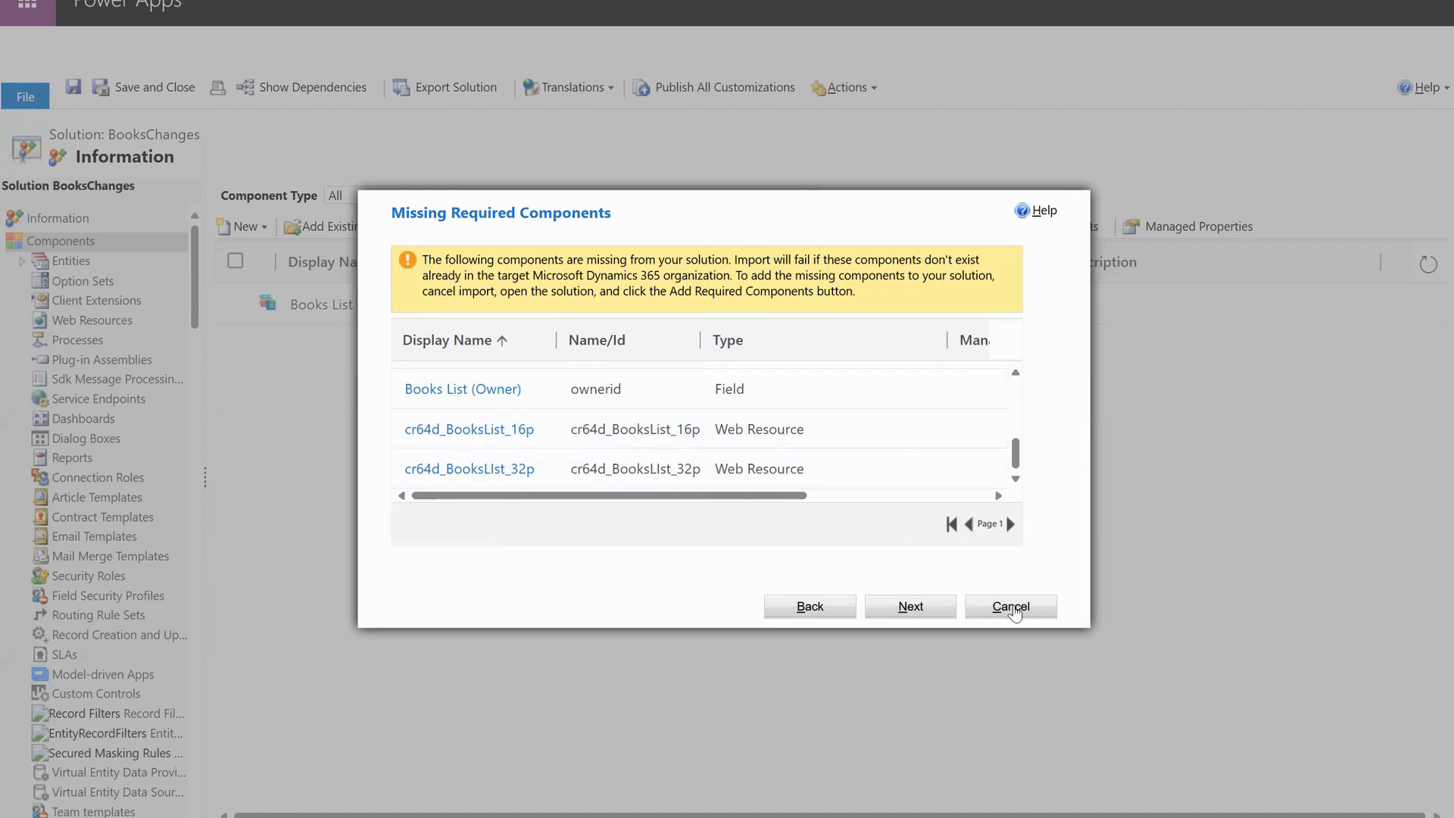
left_click(982, 600)
left_click(814, 66)
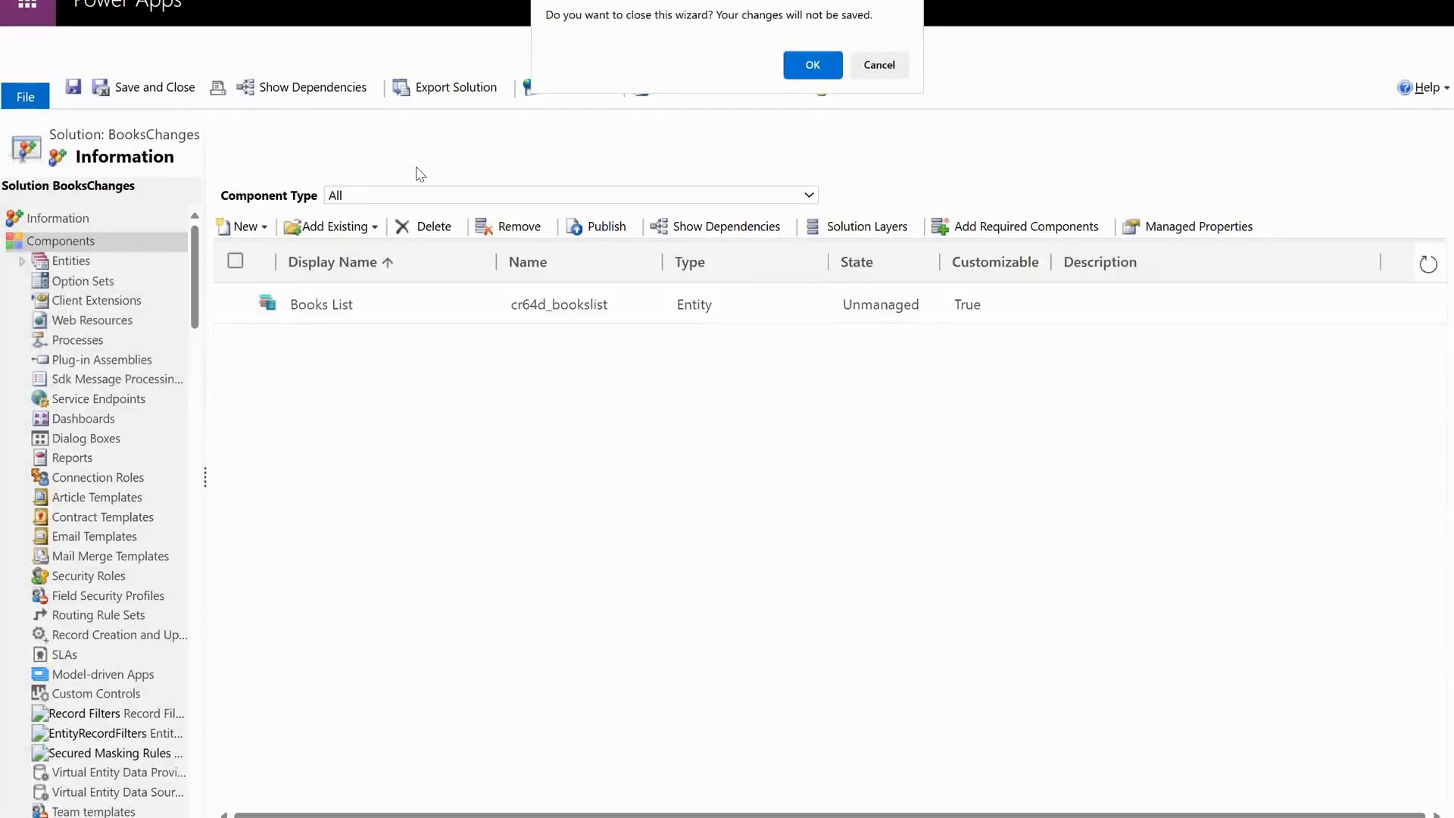
- View the existing web resources available to add to the BooksChanges solution and cancel without adding any
left_click(112, 322)
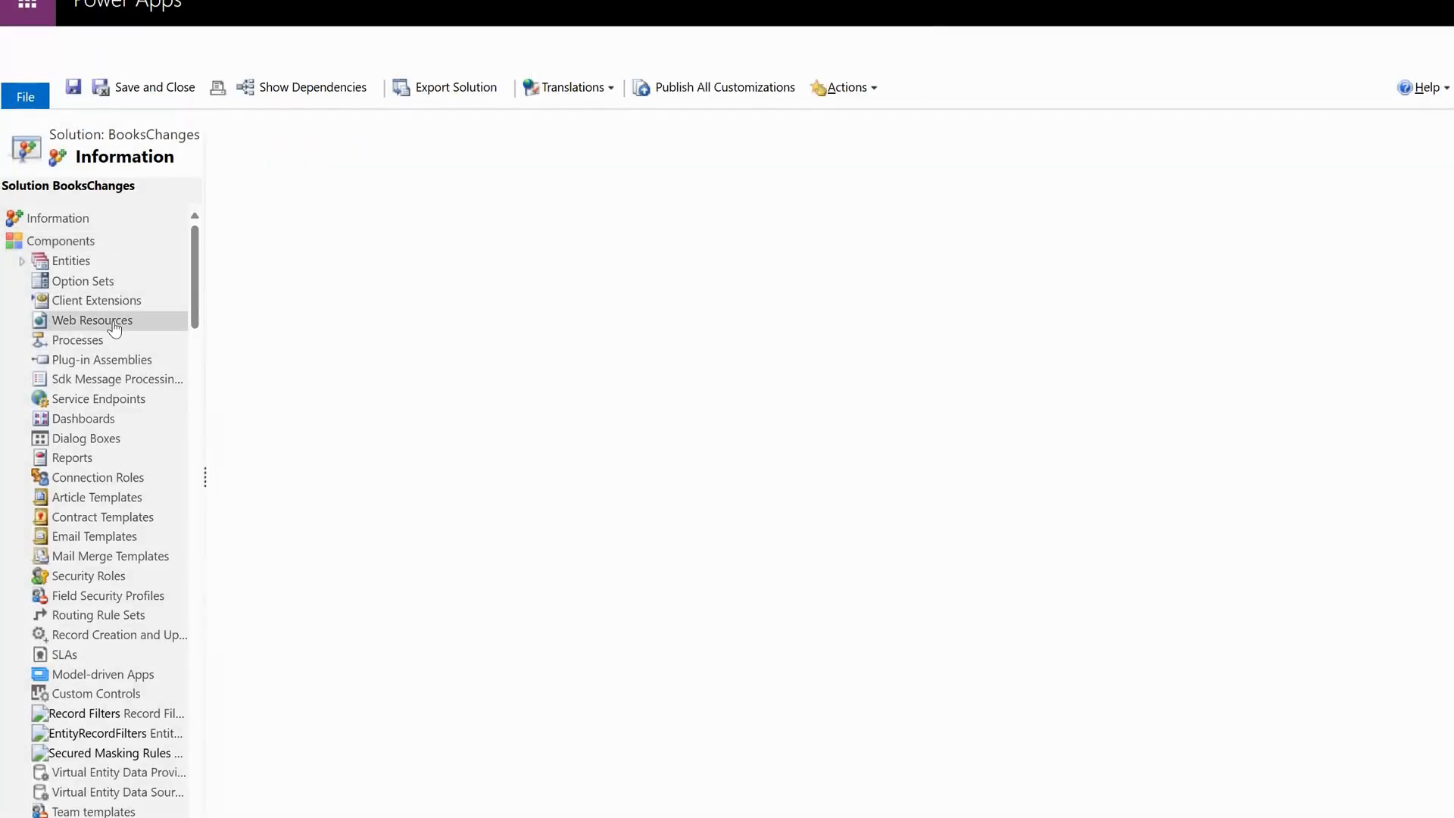
left_click(345, 233)
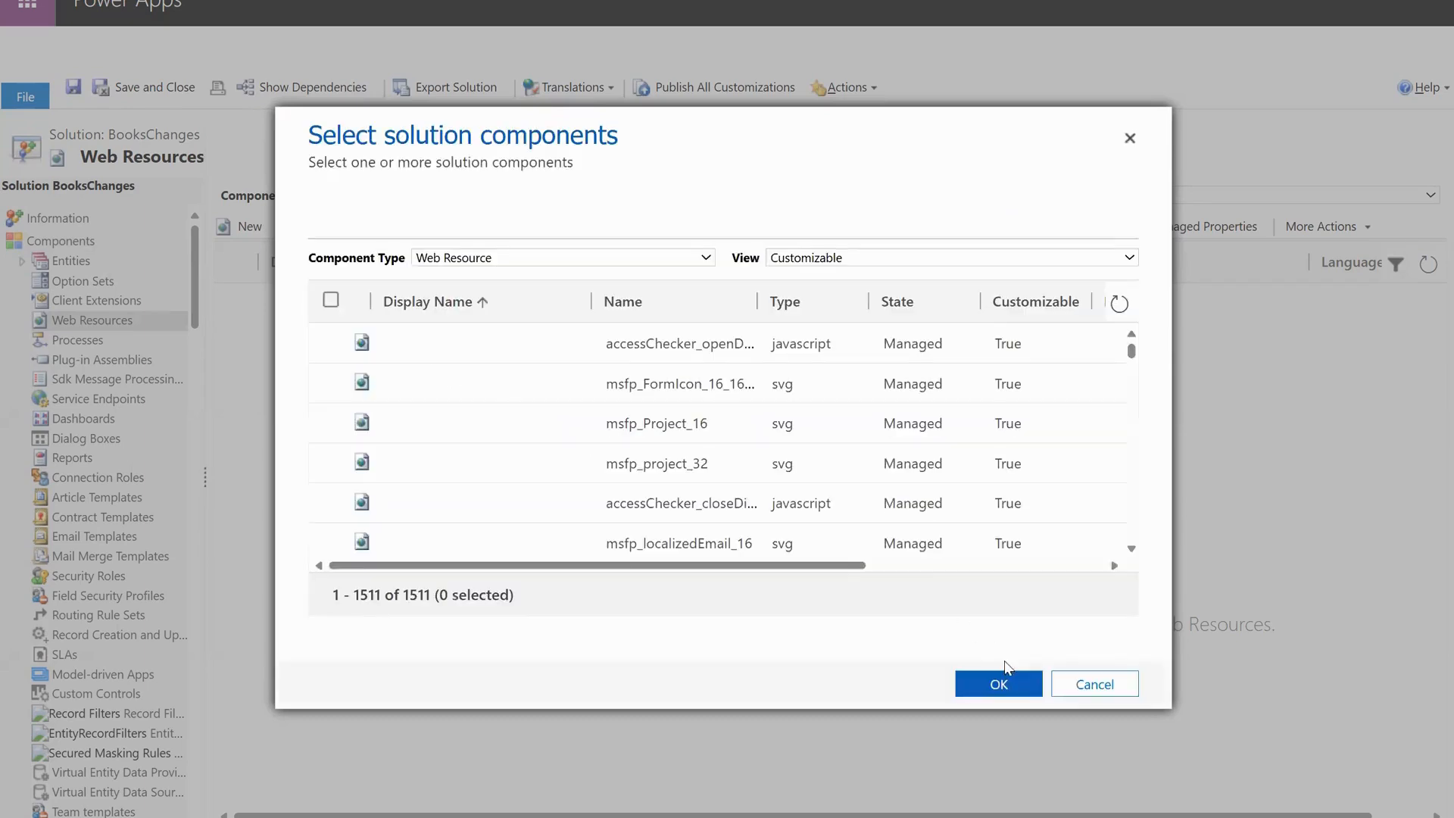
scroll(535, 462, "down", 10)
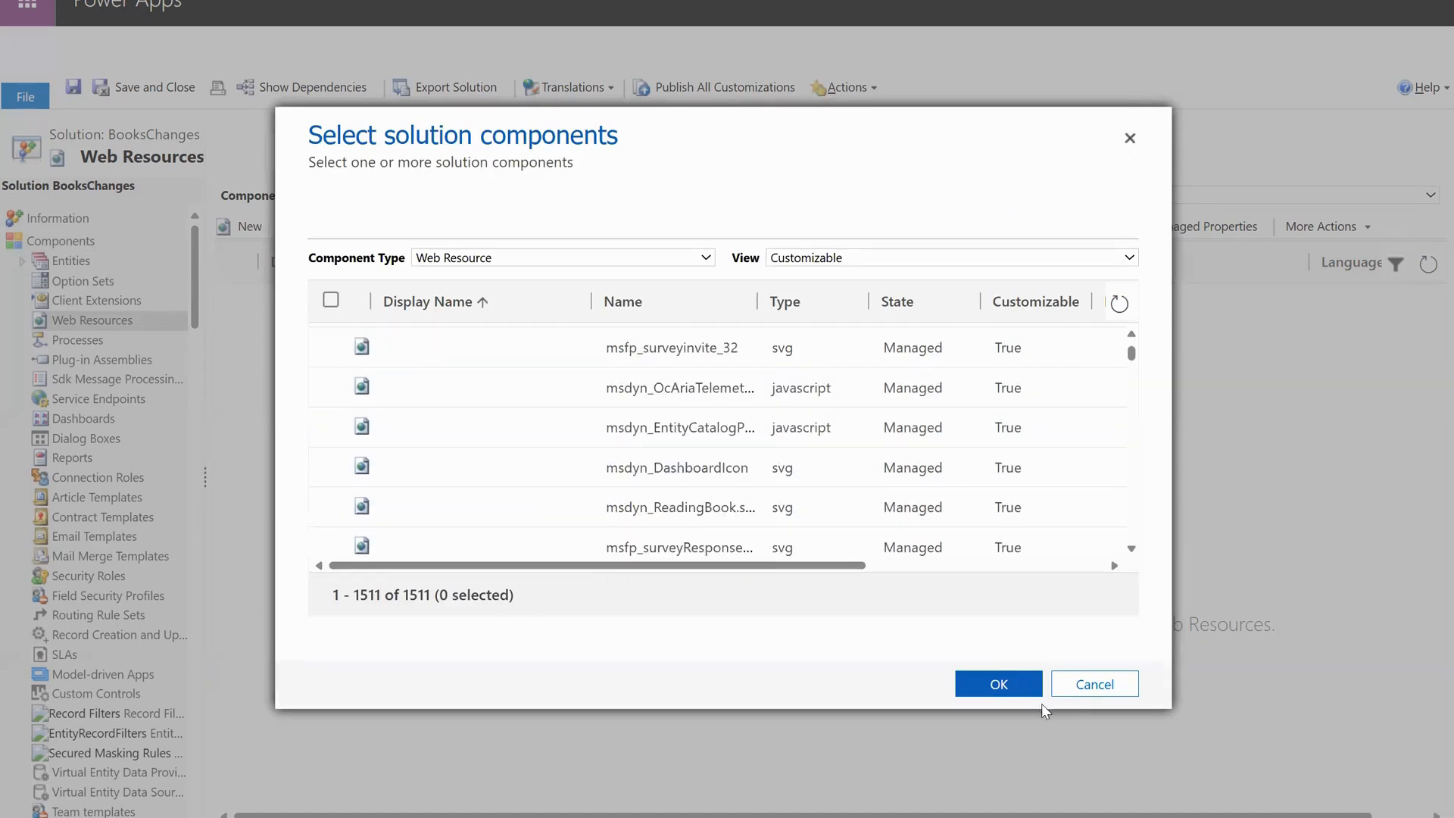
left_click(1113, 689)
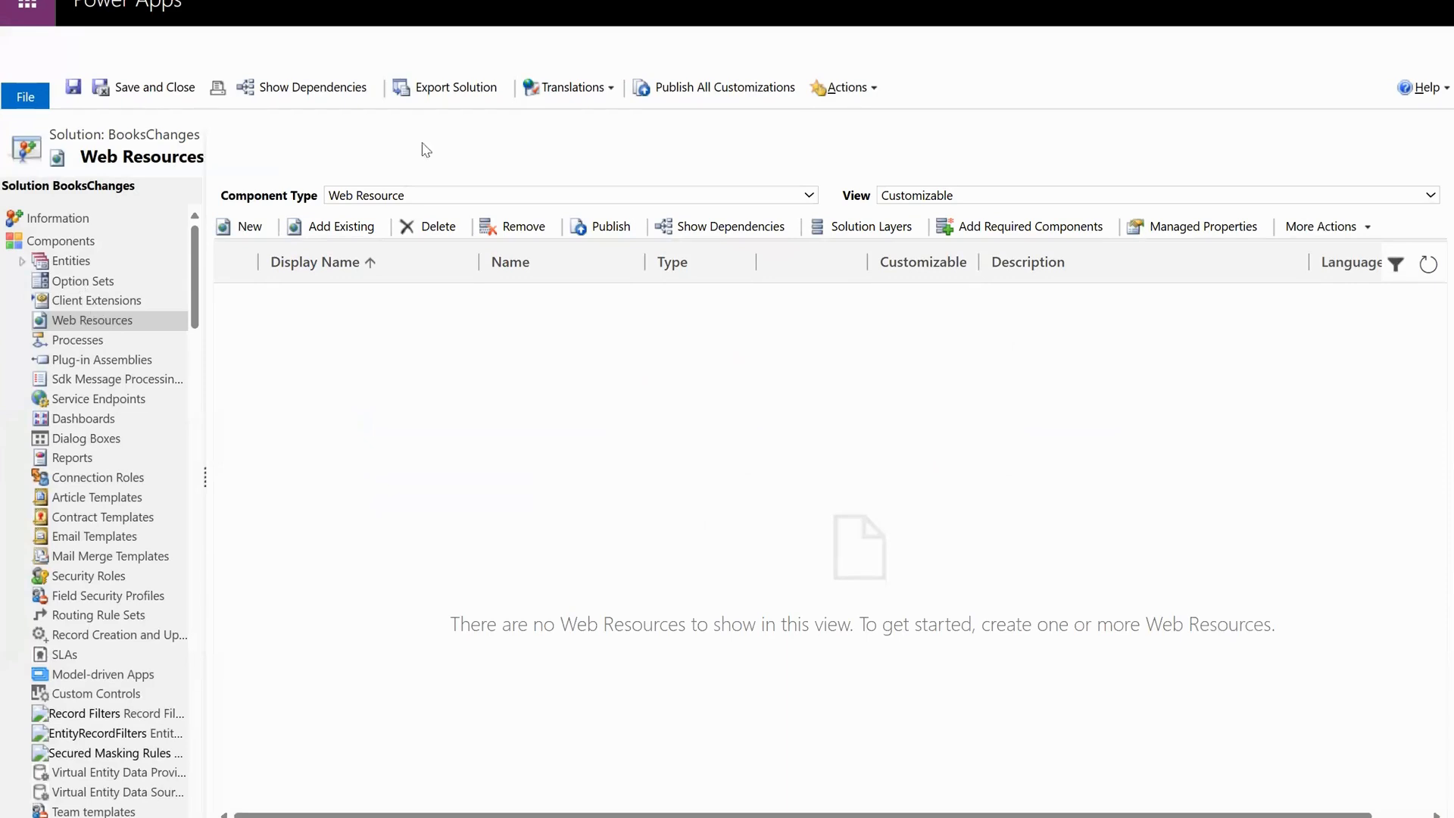
- Start exporting the BooksChanges solution again
left_click(454, 96)
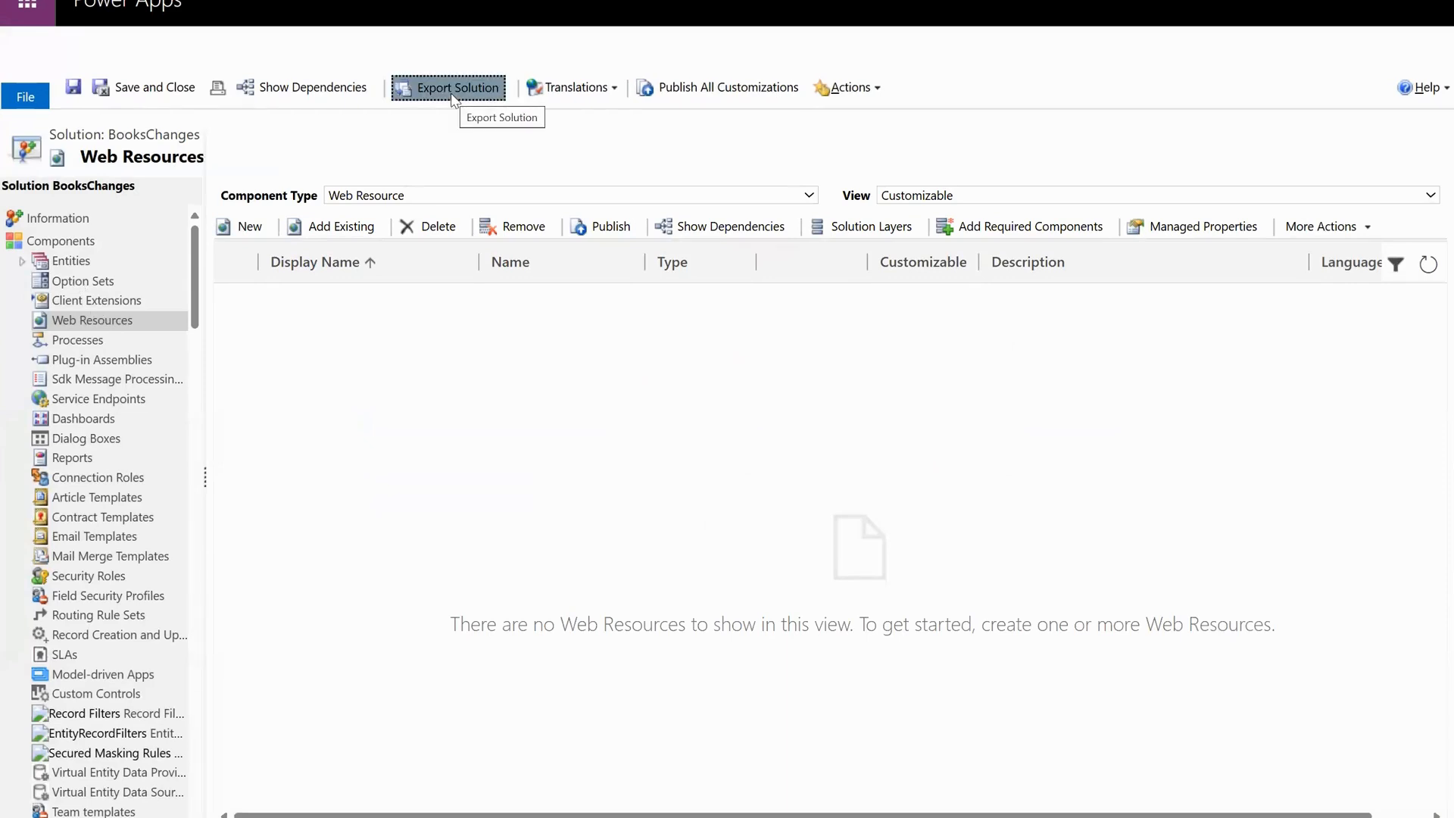